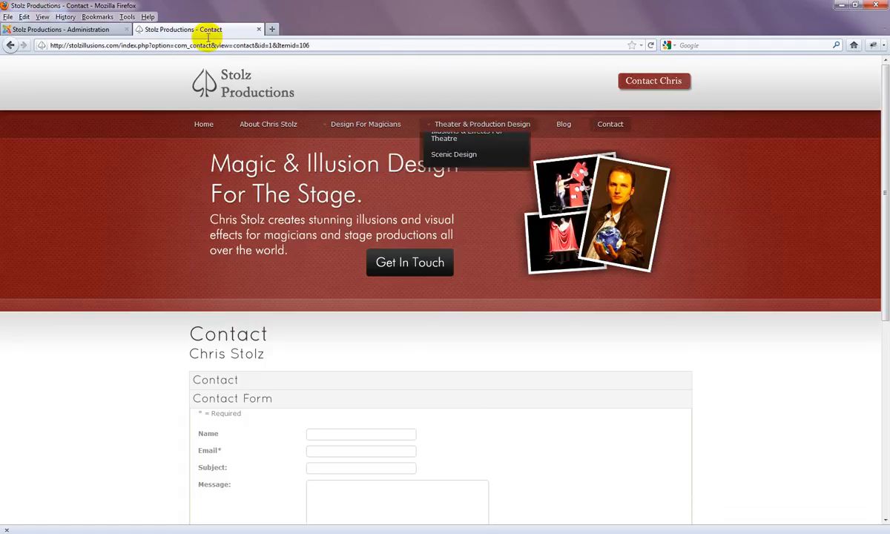
Open oakvillewebsitedesigner.com in a new tab and examine the About Us and Services dropdown submenus.
{"action": "left_click", "coordinate": [271, 29]}
{"action": "type", "text": "oa"}
{"action": "key", "text": "Down"}
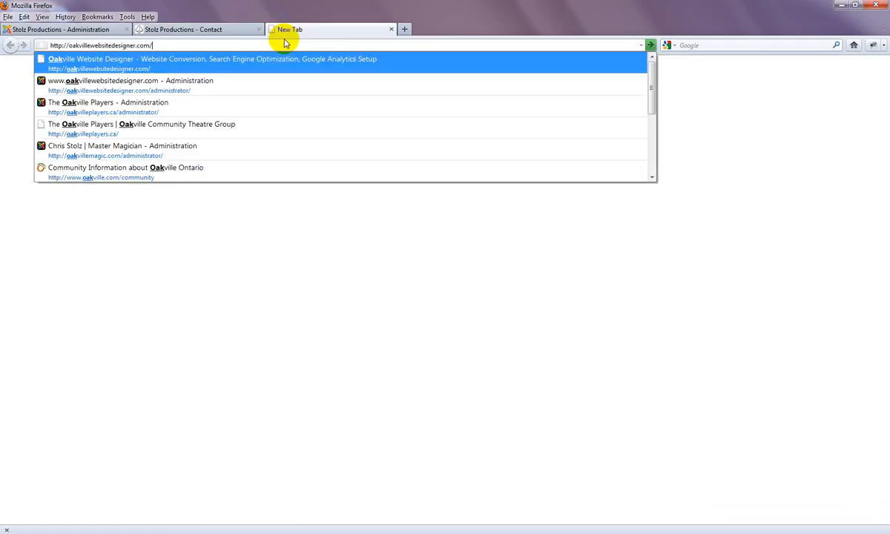
{"action": "key", "text": "Return"}
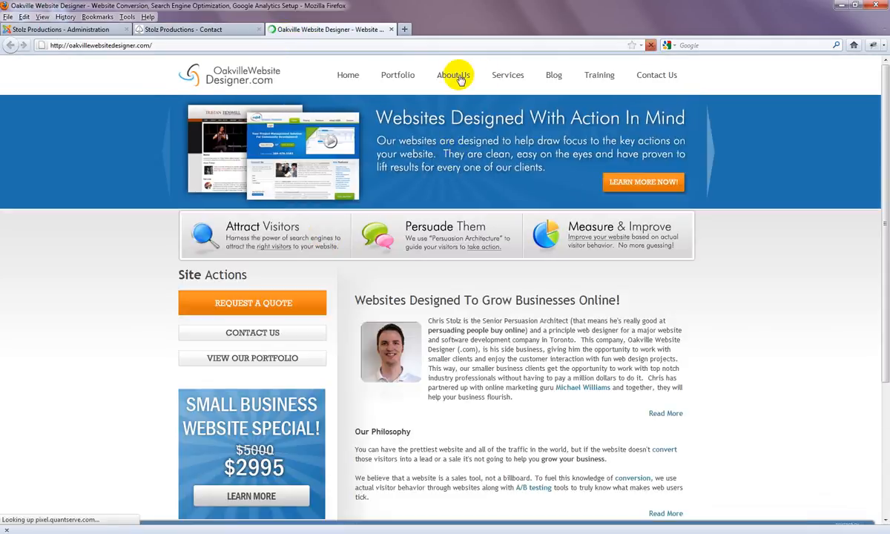
{"action": "mouse_move", "coordinate": [457, 77]}
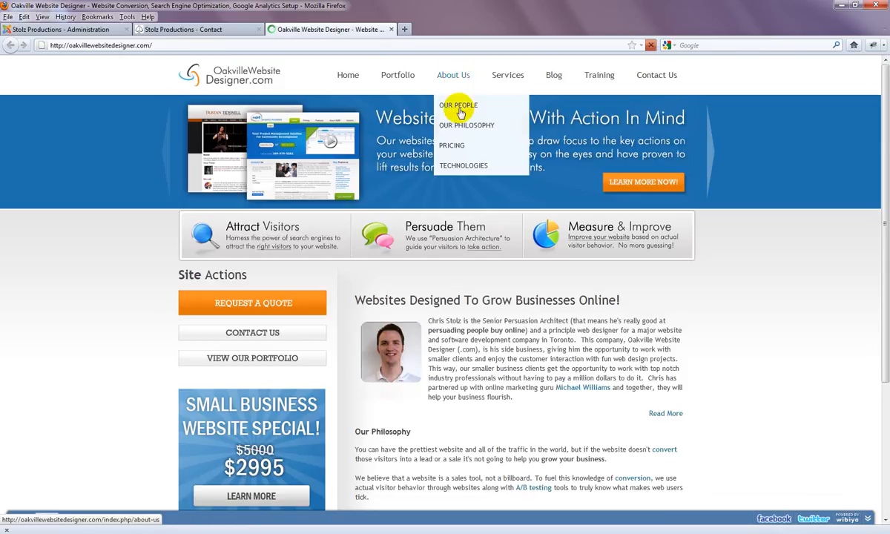
{"action": "mouse_move", "coordinate": [501, 75]}
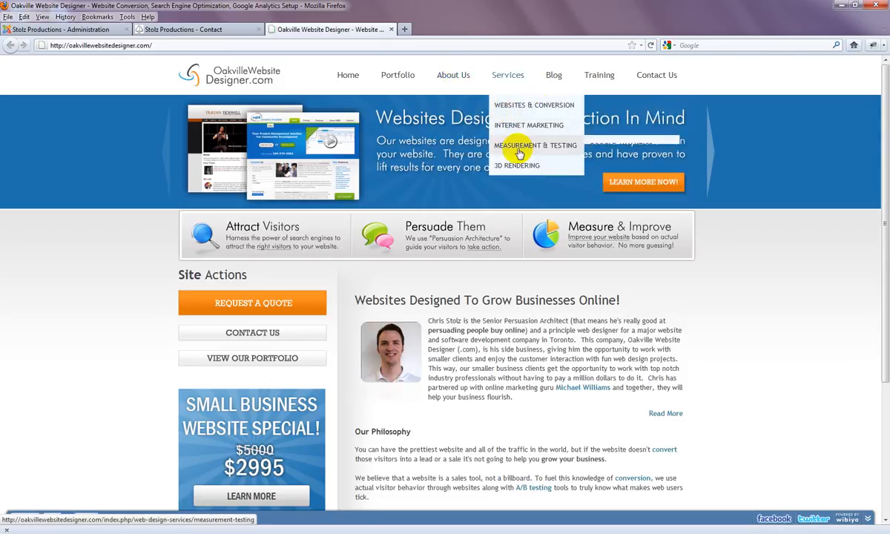
{"action": "mouse_move", "coordinate": [562, 143]}
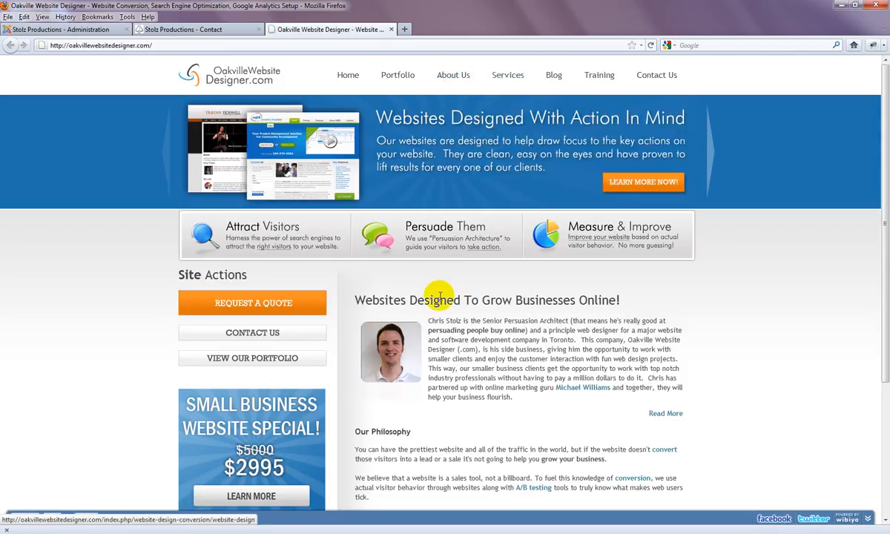
View the side menu on the site's Services page, and close that tab.
{"action": "left_click", "coordinate": [510, 75]}
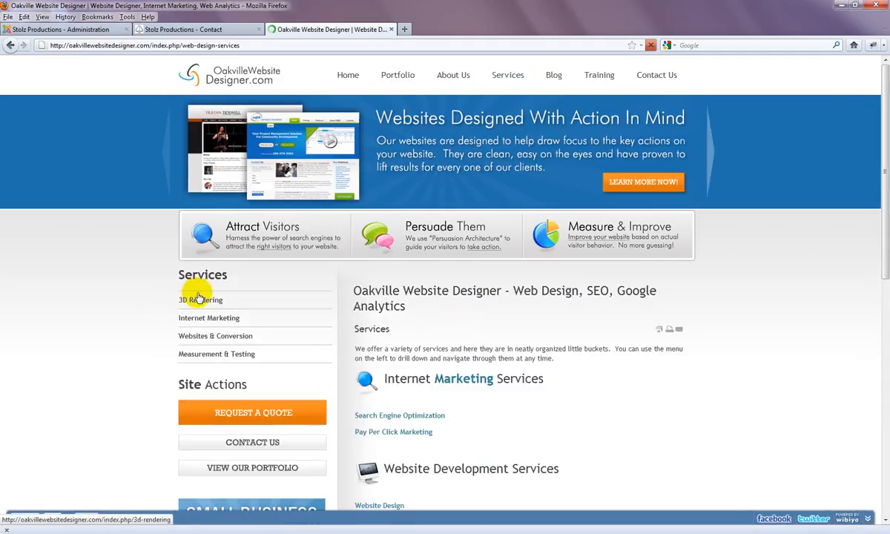
{"action": "left_click", "coordinate": [392, 30]}
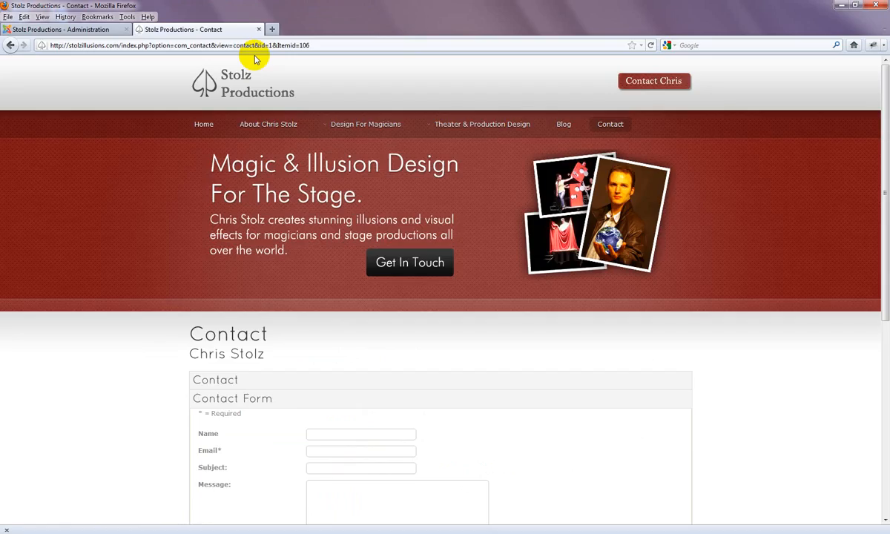
Start a new Menu module from the Joomla Module Manager to view its settings, and cancel it.
{"action": "left_click", "coordinate": [108, 33]}
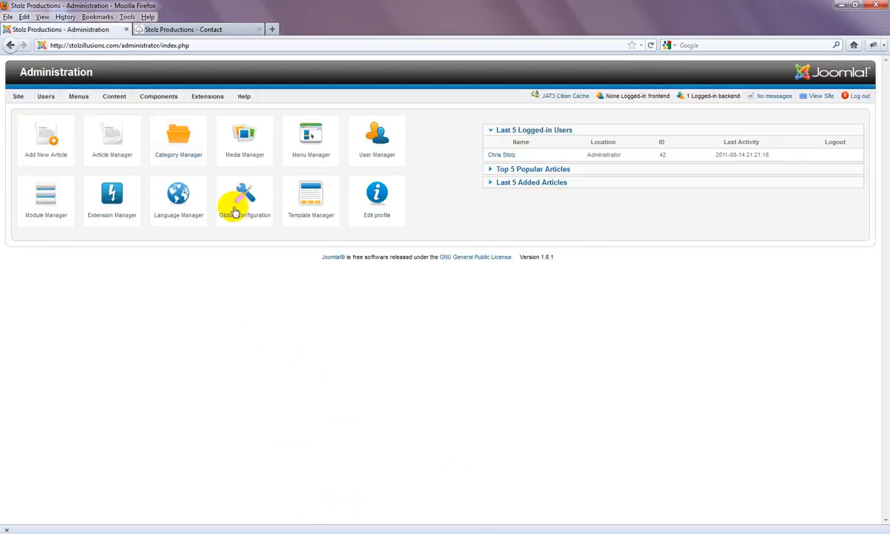
{"action": "mouse_move", "coordinate": [78, 98]}
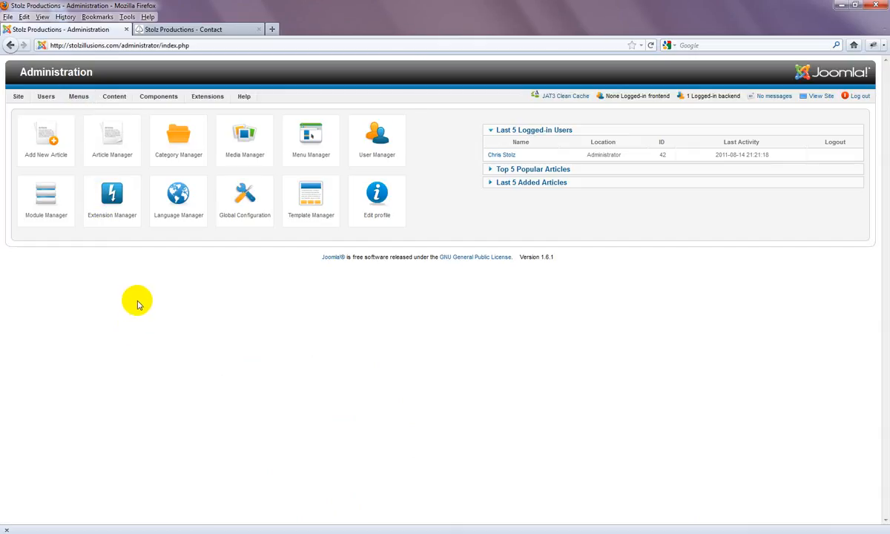
{"action": "mouse_move", "coordinate": [212, 95]}
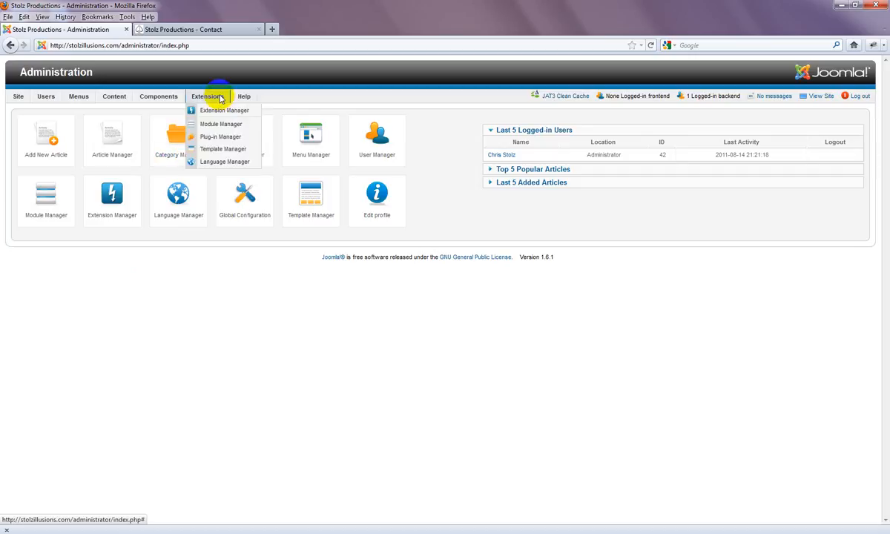
{"action": "left_click", "coordinate": [214, 124]}
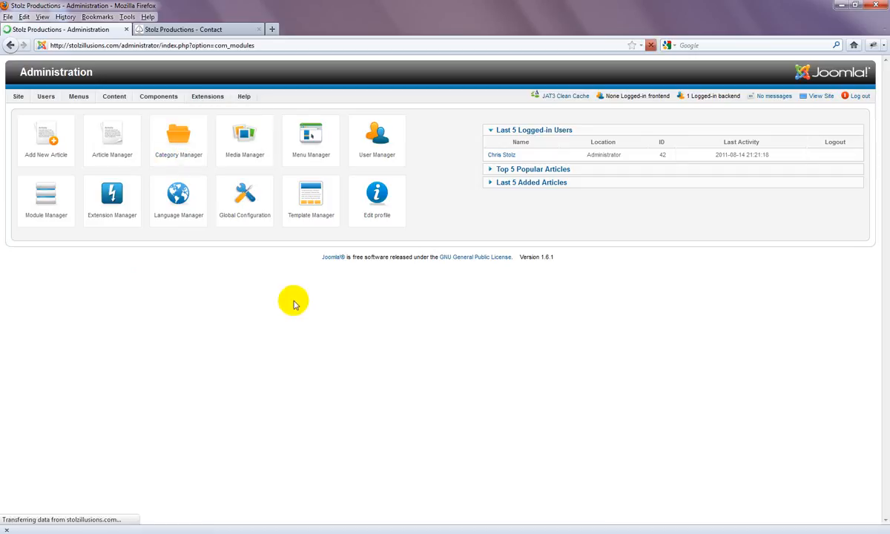
{"action": "left_click", "coordinate": [610, 126]}
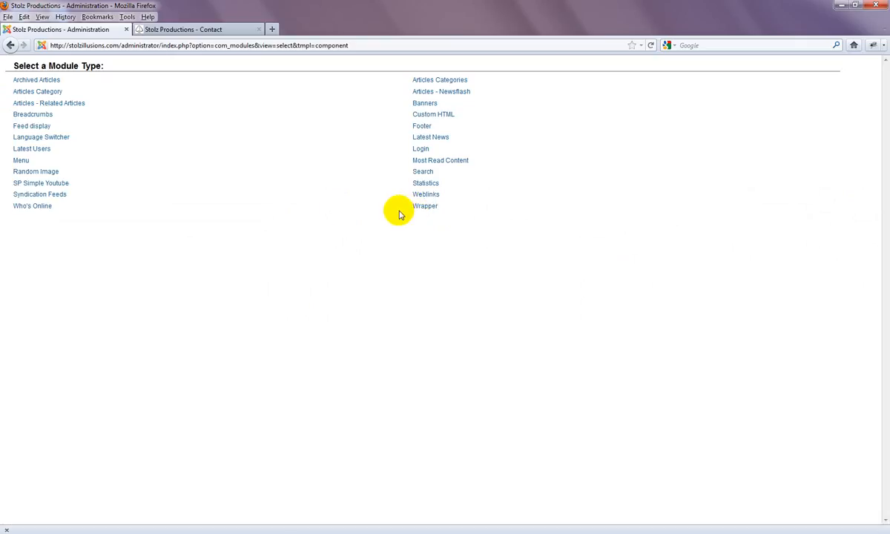
{"action": "left_click", "coordinate": [17, 161]}
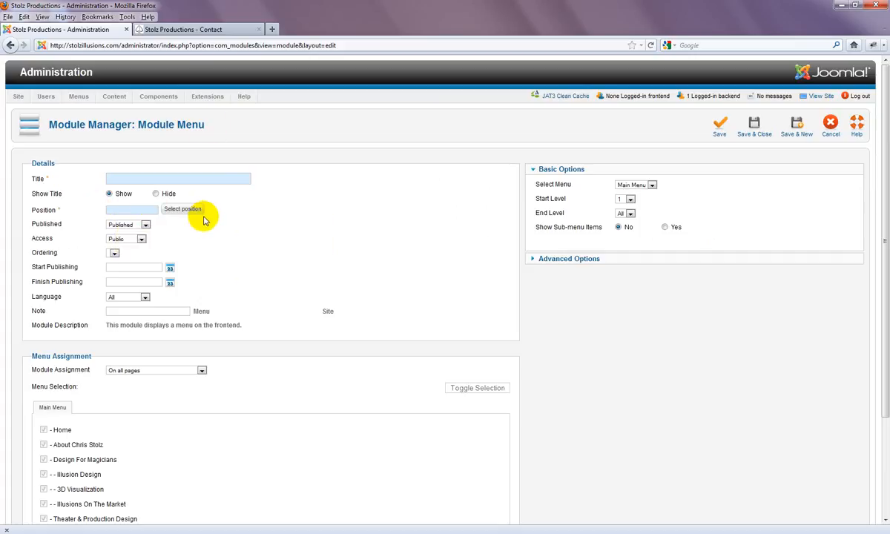
{"action": "left_click", "coordinate": [829, 124]}
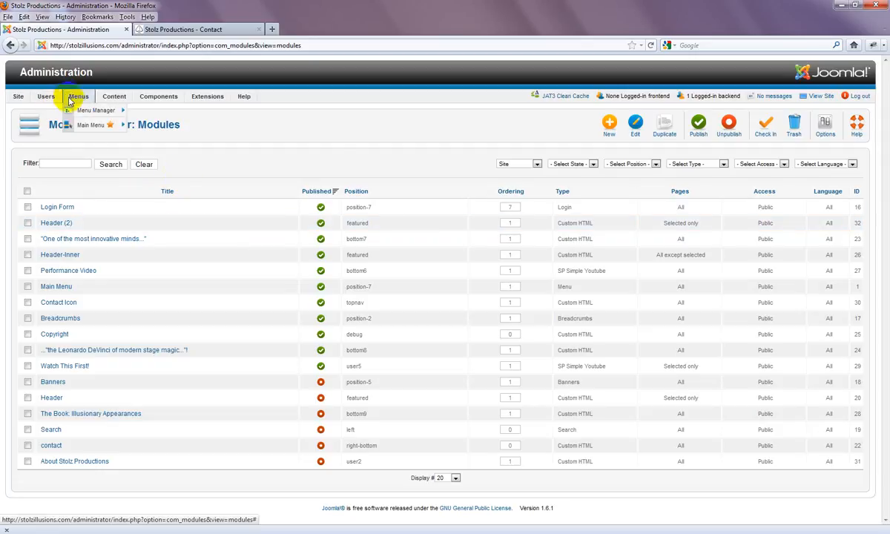
Open the Main Menu's item list and compare its nested entries with the Design For Magicians dropdown on the live site.
{"action": "mouse_move", "coordinate": [78, 126]}
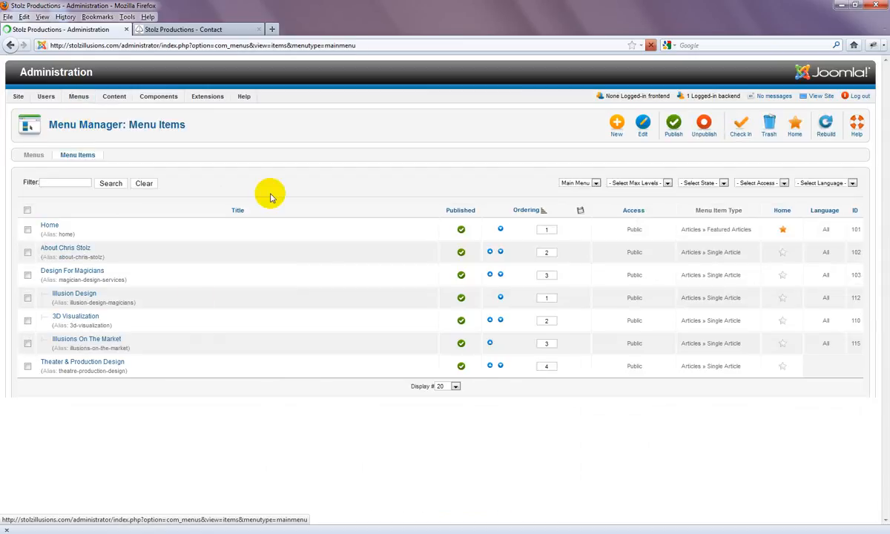
{"action": "scroll", "coordinate": [183, 366], "scroll_direction": "down", "scroll_amount": 1}
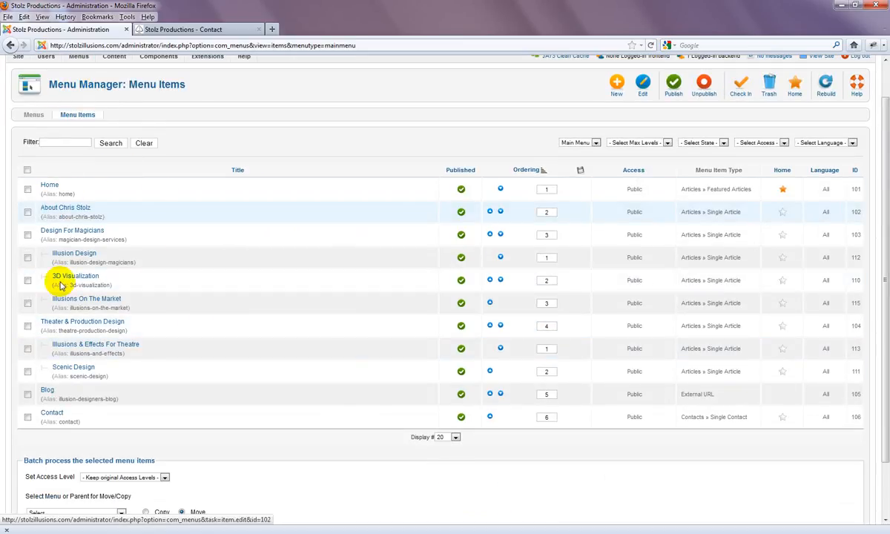
{"action": "left_click", "coordinate": [176, 29]}
{"action": "mouse_move", "coordinate": [367, 127]}
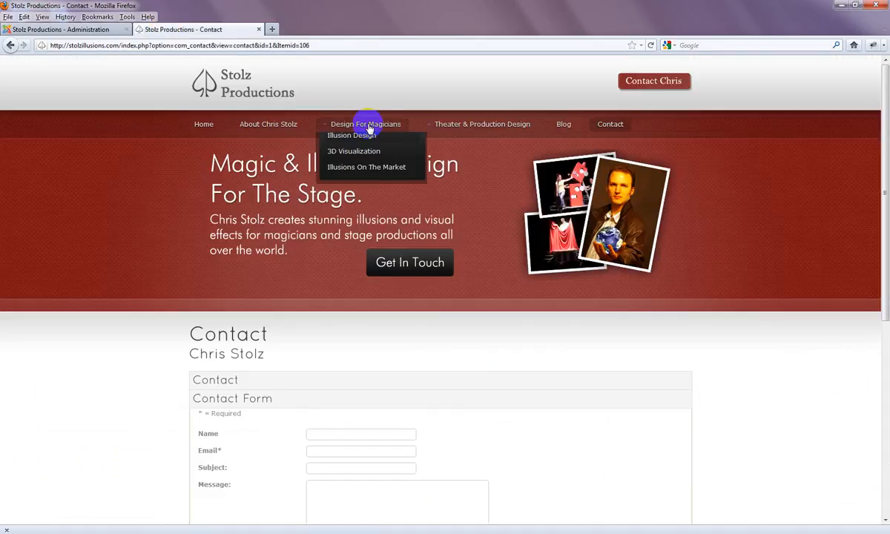
{"action": "left_click", "coordinate": [87, 28]}
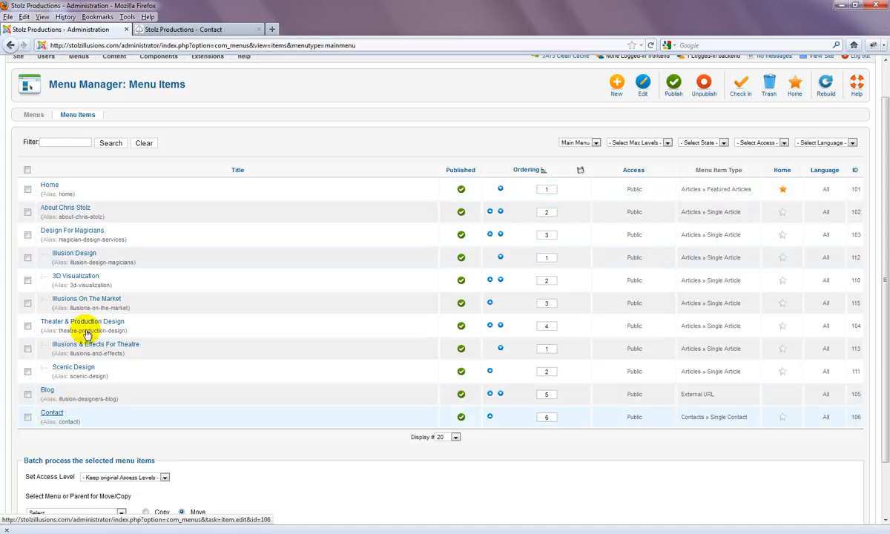
{"action": "left_click", "coordinate": [191, 29]}
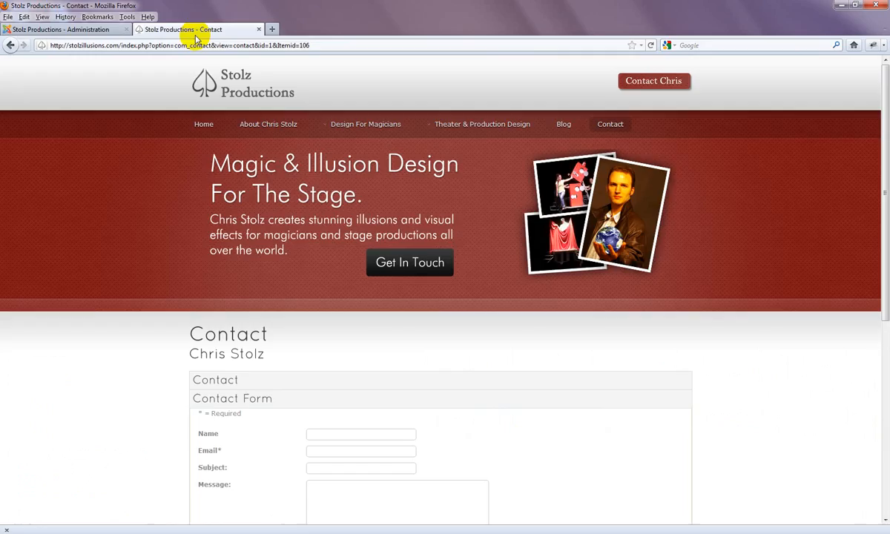
Start a new Main Menu item in the Joomla administration and bring up the menu item type choices.
{"action": "left_click", "coordinate": [59, 30]}
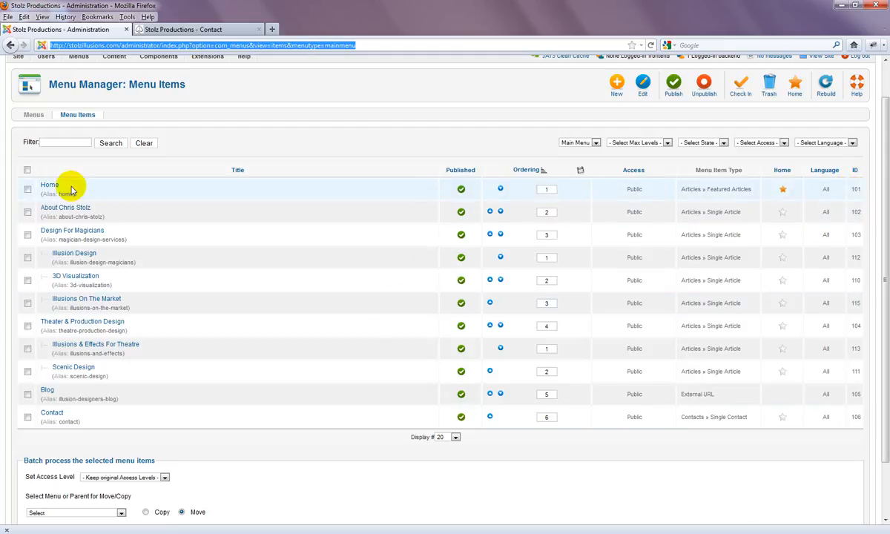
{"action": "left_click", "coordinate": [614, 87]}
{"action": "scroll", "coordinate": [2, 236], "scroll_direction": "down", "scroll_amount": 1}
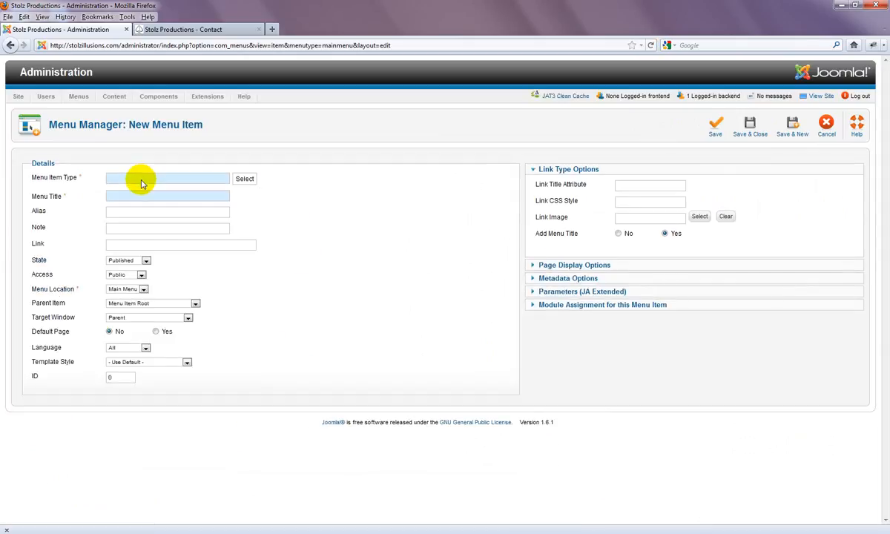
{"action": "left_click", "coordinate": [246, 179]}
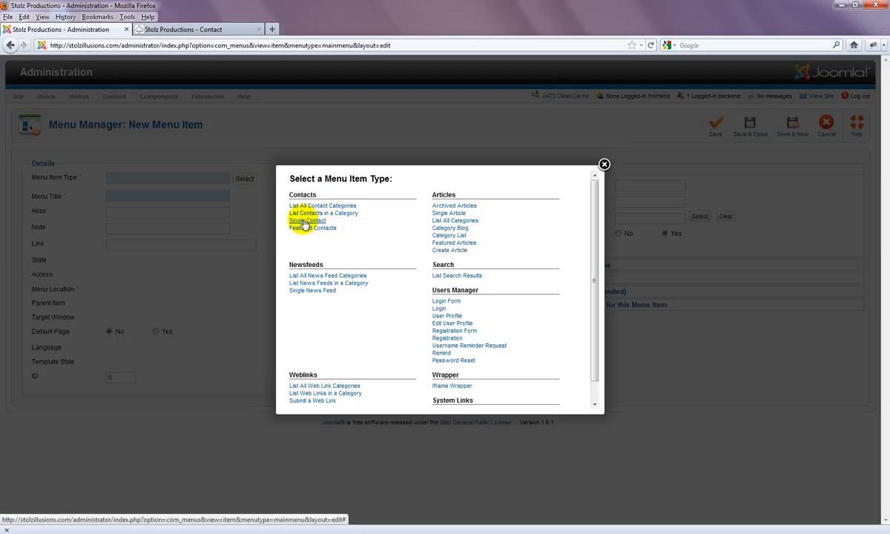
Examine the live site's contact form and Design For Magicians submenu as examples of menu item types, and return to the type choices.
{"action": "left_click", "coordinate": [218, 29]}
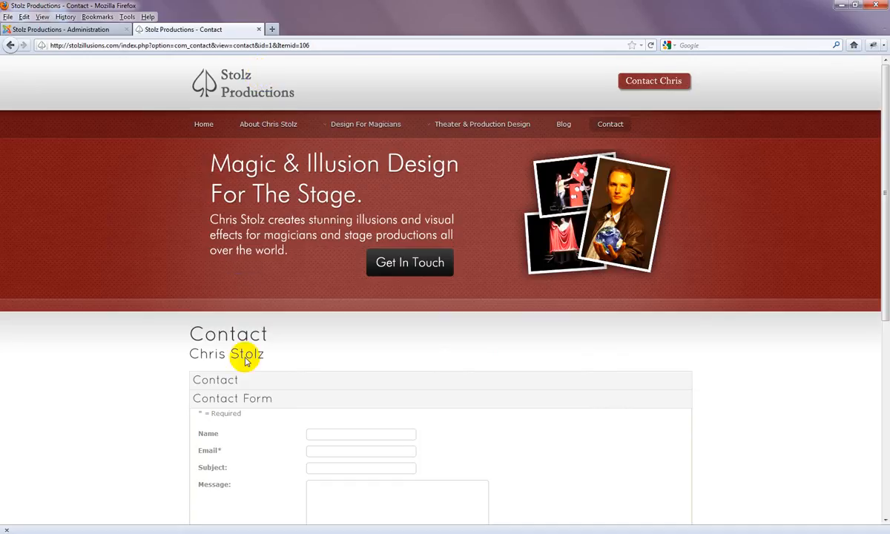
{"action": "scroll", "coordinate": [222, 297], "scroll_direction": "down", "scroll_amount": 3}
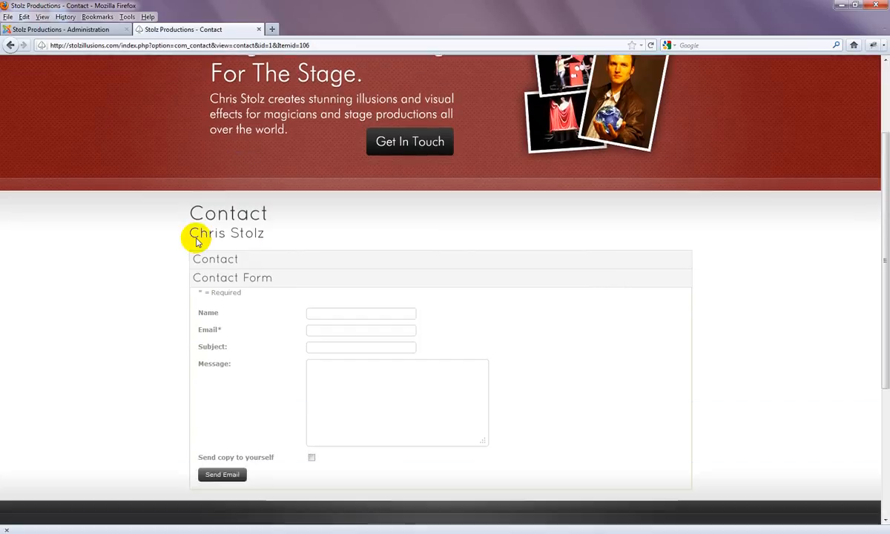
{"action": "left_click", "coordinate": [65, 30]}
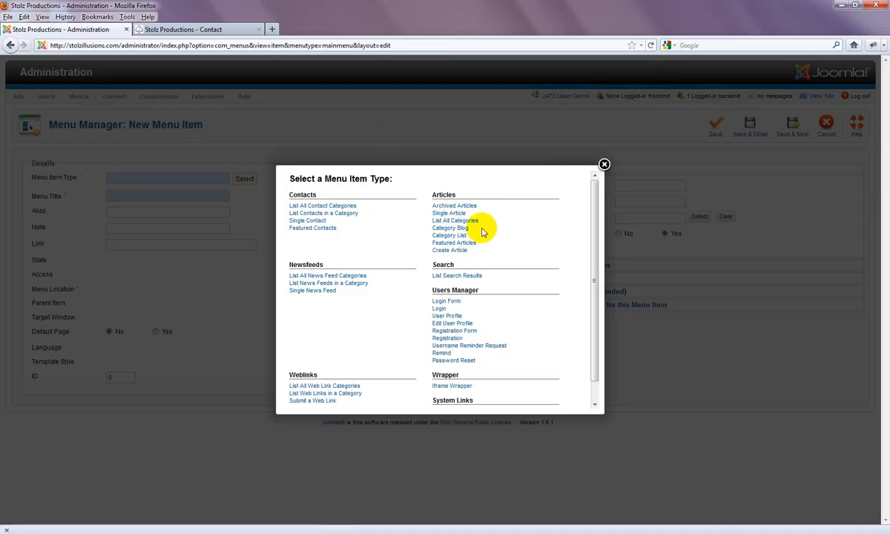
{"action": "left_click", "coordinate": [196, 31]}
{"action": "scroll", "coordinate": [445, 191], "scroll_direction": "up", "scroll_amount": 3}
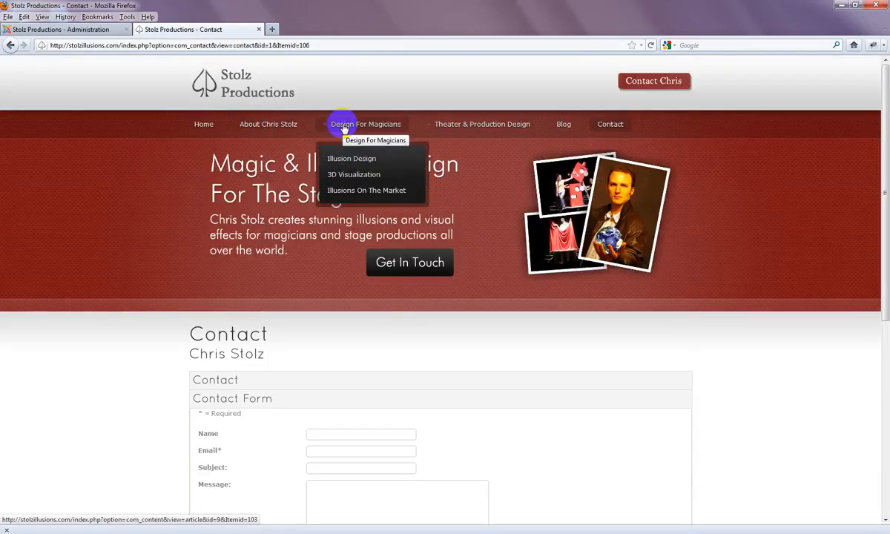
{"action": "left_click", "coordinate": [101, 28]}
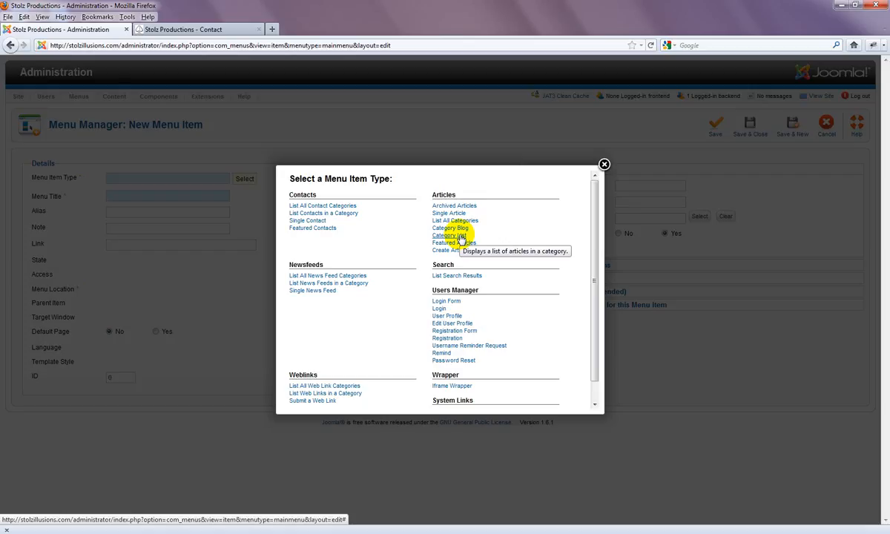
Set the menu item type to Single Article and select the 3D Visualization article for it.
{"action": "left_click", "coordinate": [445, 211]}
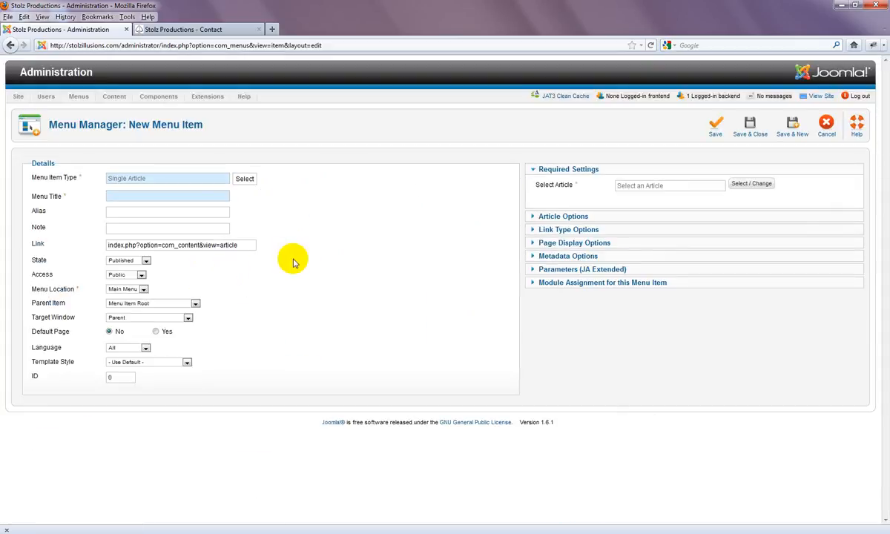
{"action": "left_click", "coordinate": [753, 186]}
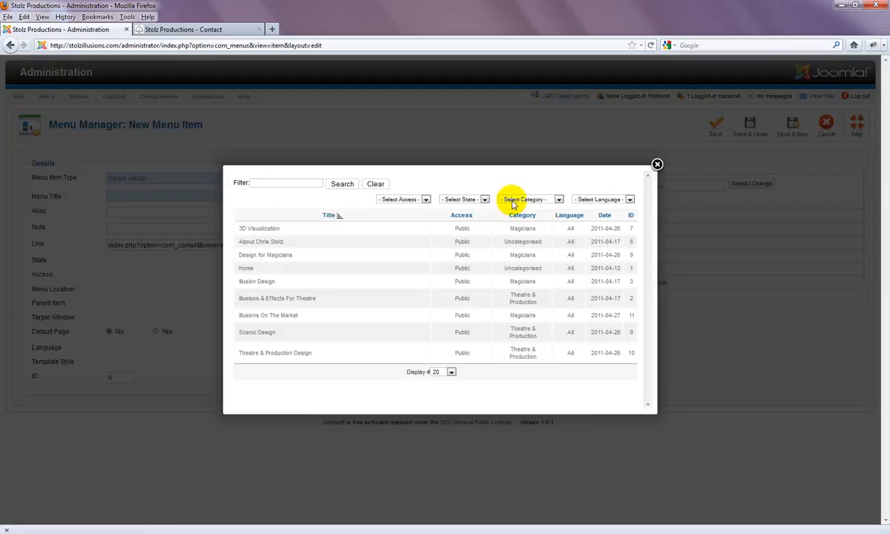
{"action": "left_click", "coordinate": [264, 230]}
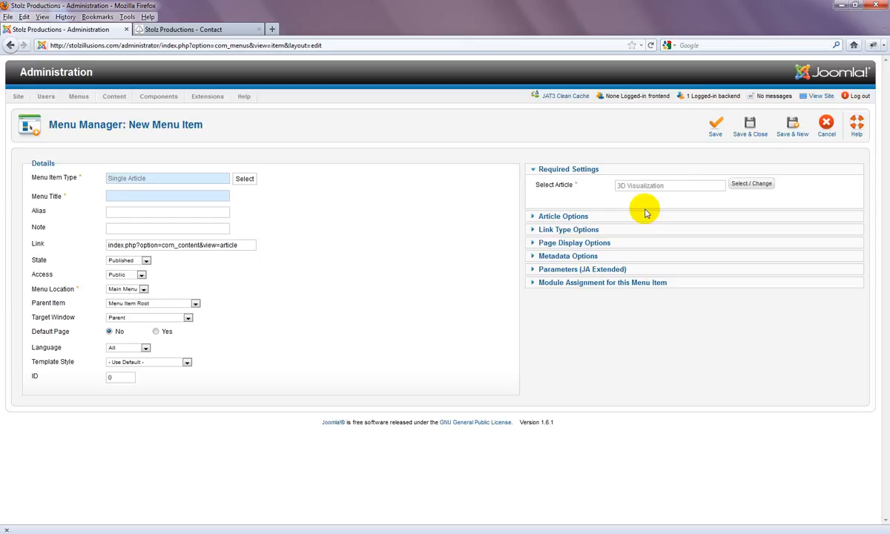
Title the new menu item 3D Visualization and enter 3d-visualiztion as its alias.
{"action": "left_click", "coordinate": [170, 195]}
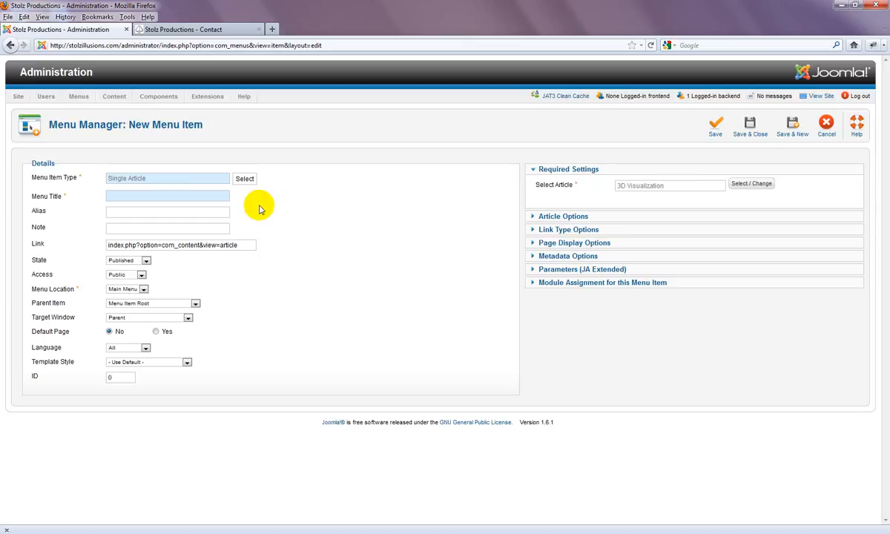
{"action": "type", "text": "3"}
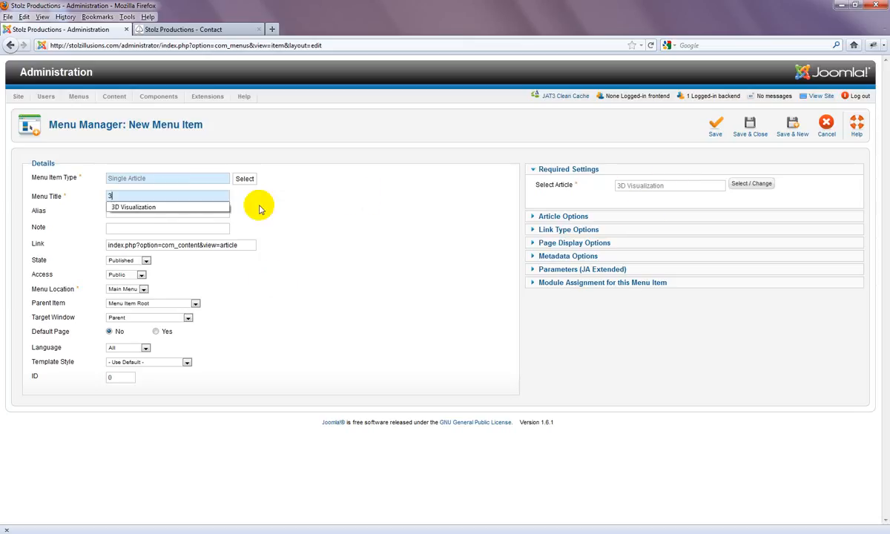
{"action": "key", "text": "Down"}
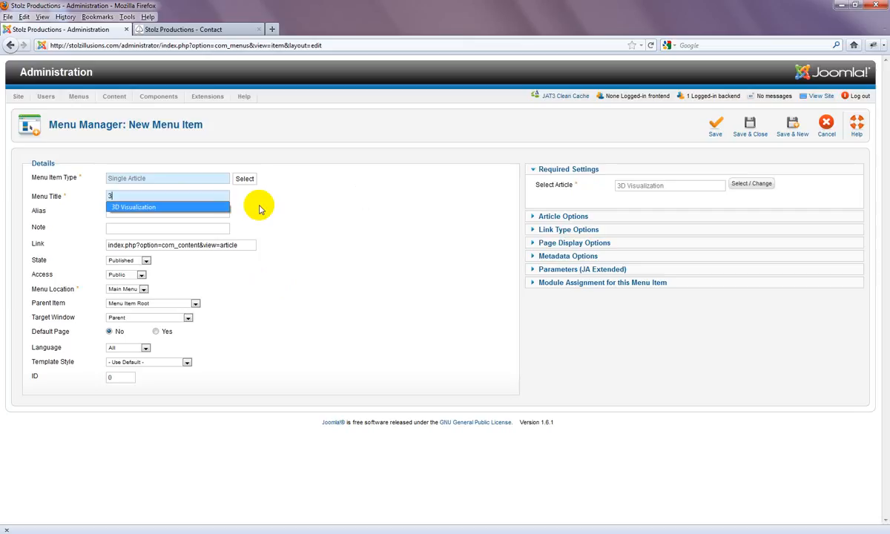
{"action": "key", "text": "Return"}
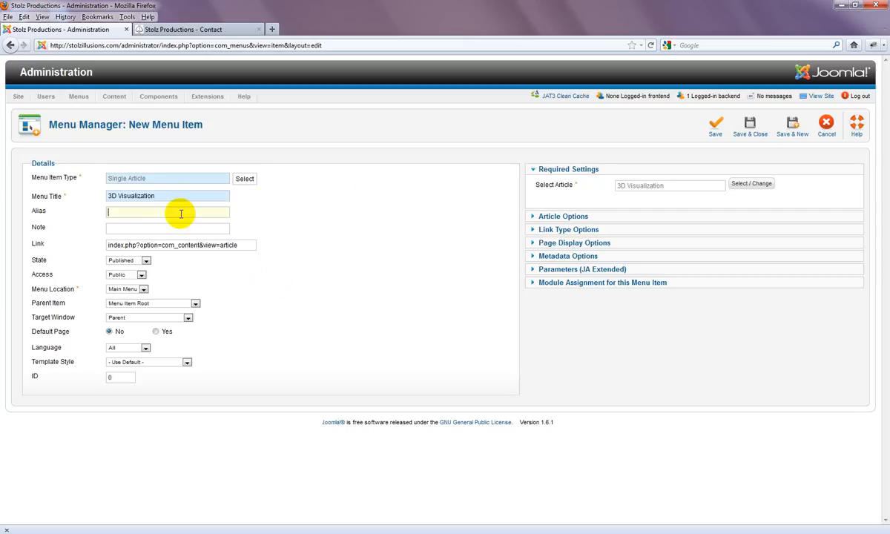
{"action": "type", "text": "3d"}
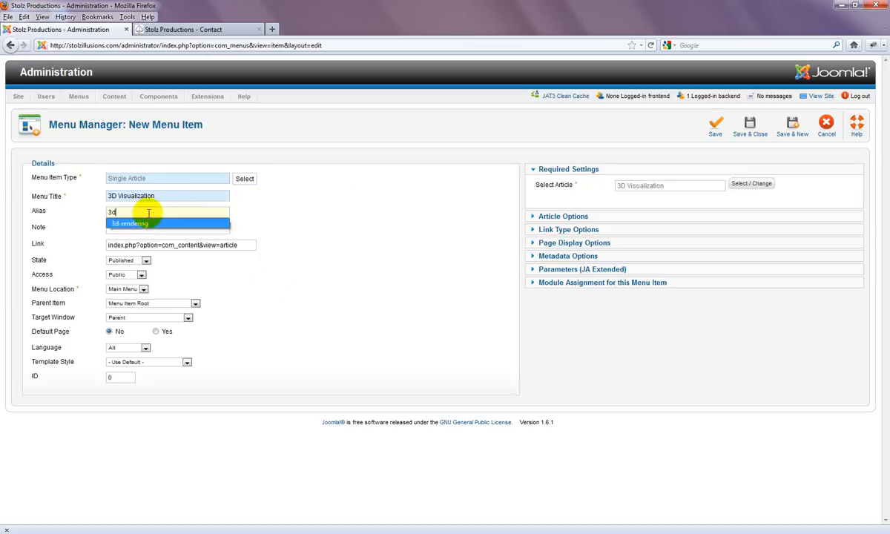
{"action": "type", "text": "-visualization"}
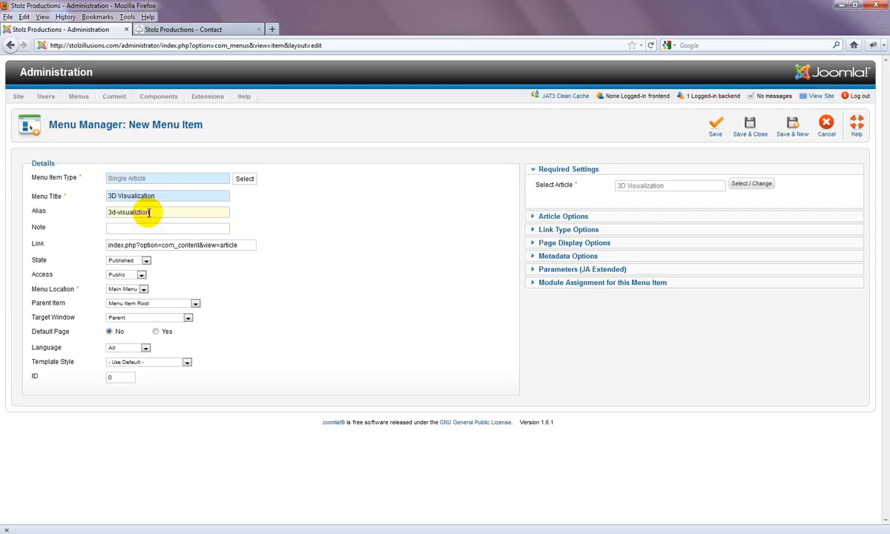
{"action": "left_click", "coordinate": [275, 222]}
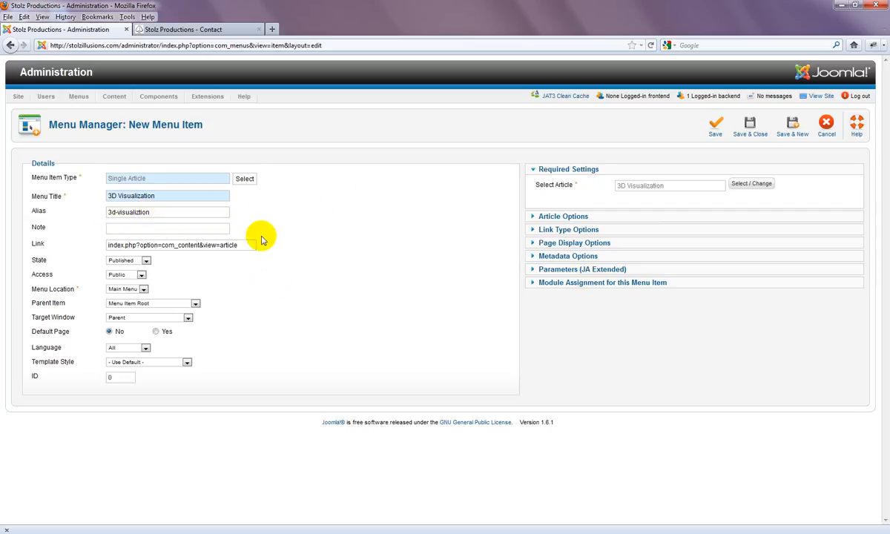
{"action": "left_click", "coordinate": [129, 227]}
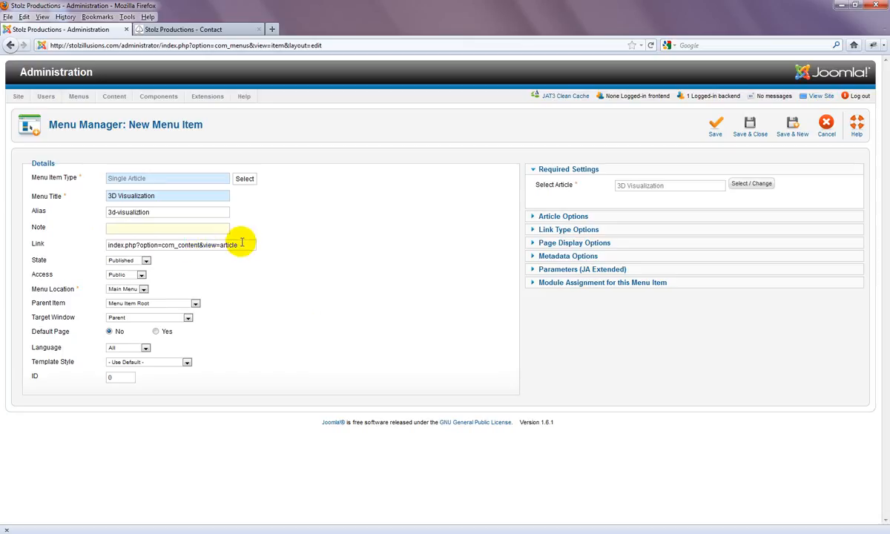
Keep the menu location as Main Menu and set the parent item to the About page entry.
{"action": "left_click", "coordinate": [144, 290]}
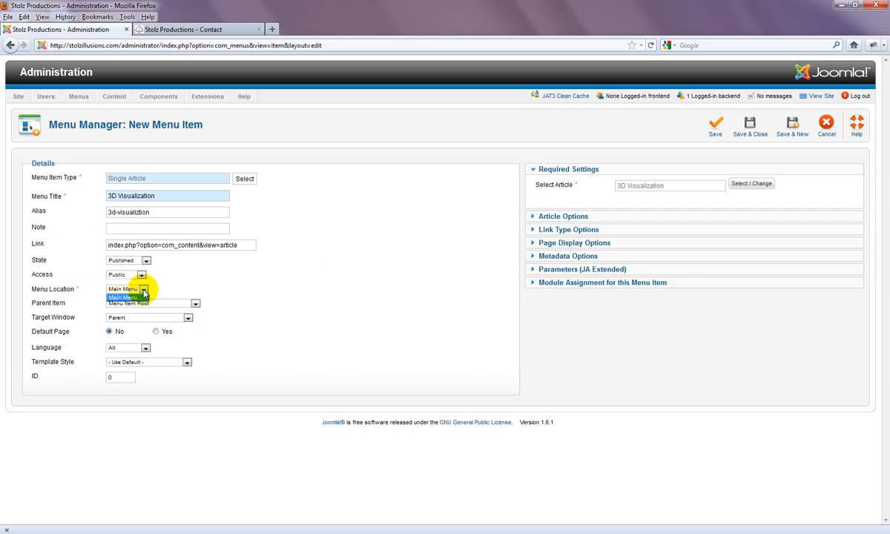
{"action": "left_click", "coordinate": [143, 295]}
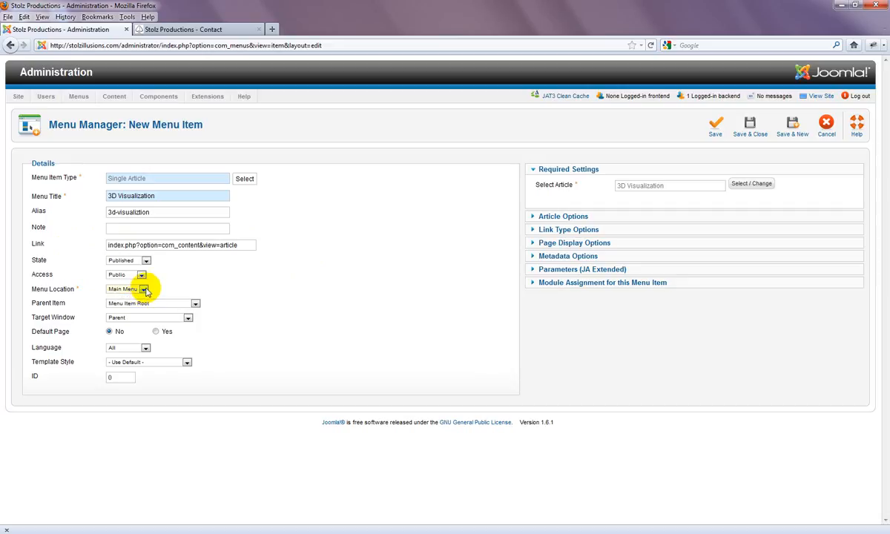
{"action": "left_click", "coordinate": [172, 304]}
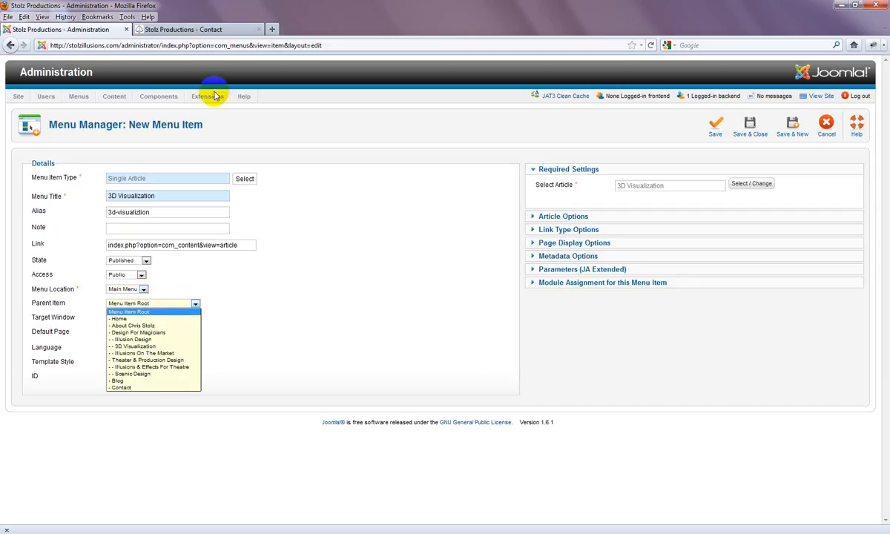
{"action": "left_click", "coordinate": [213, 30]}
{"action": "left_click", "coordinate": [215, 31]}
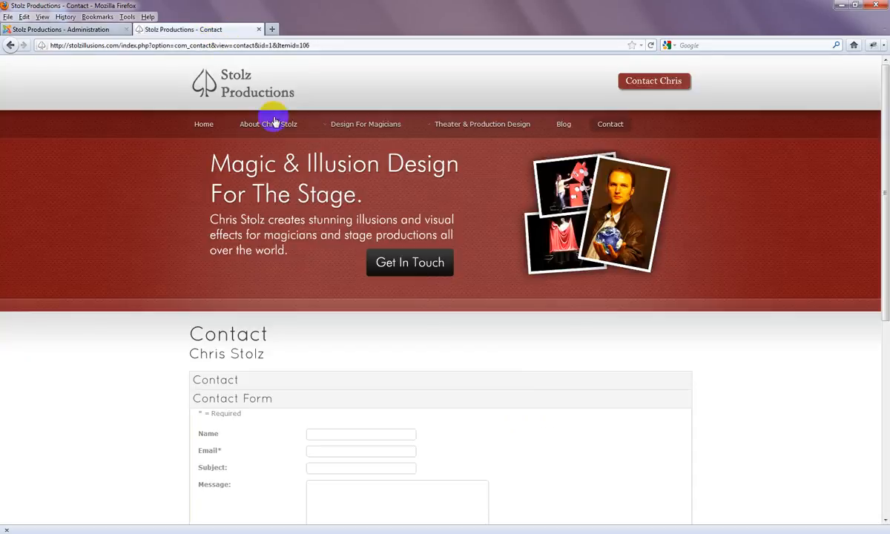
{"action": "left_click", "coordinate": [98, 32]}
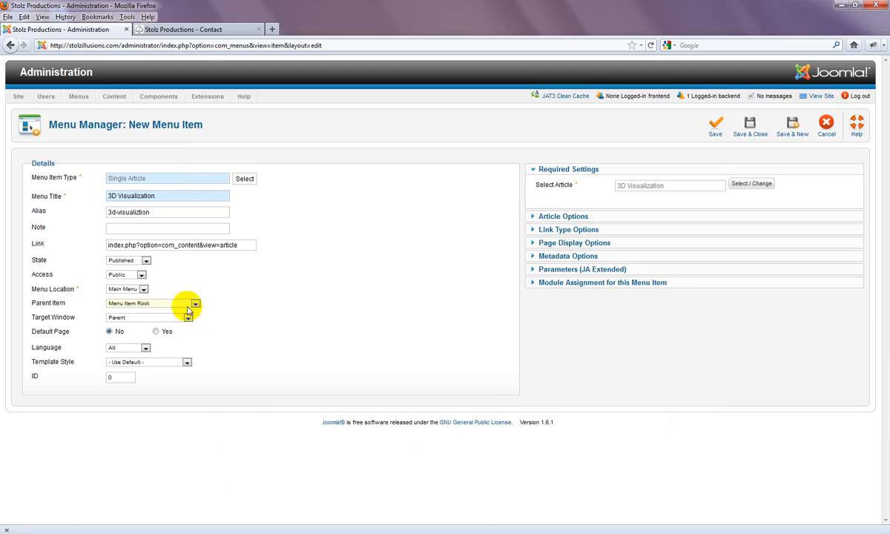
{"action": "left_click", "coordinate": [194, 304]}
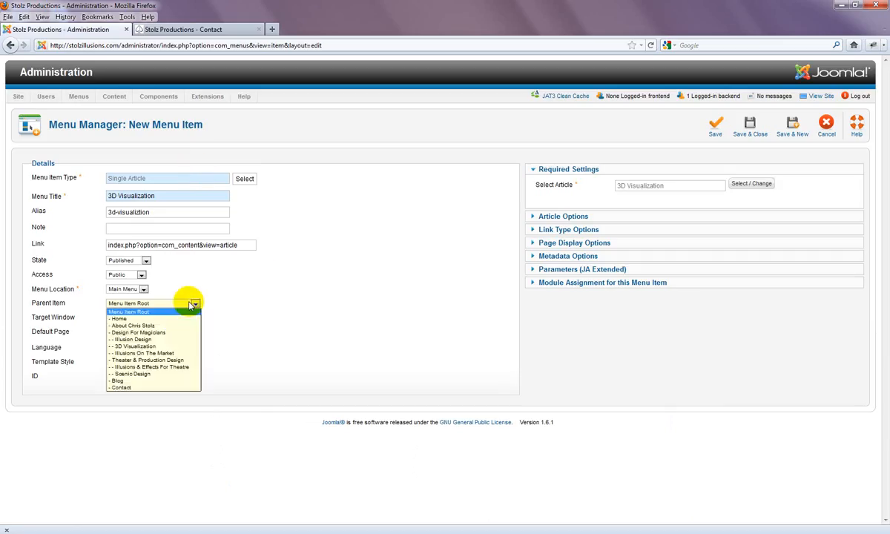
{"action": "left_click", "coordinate": [126, 326]}
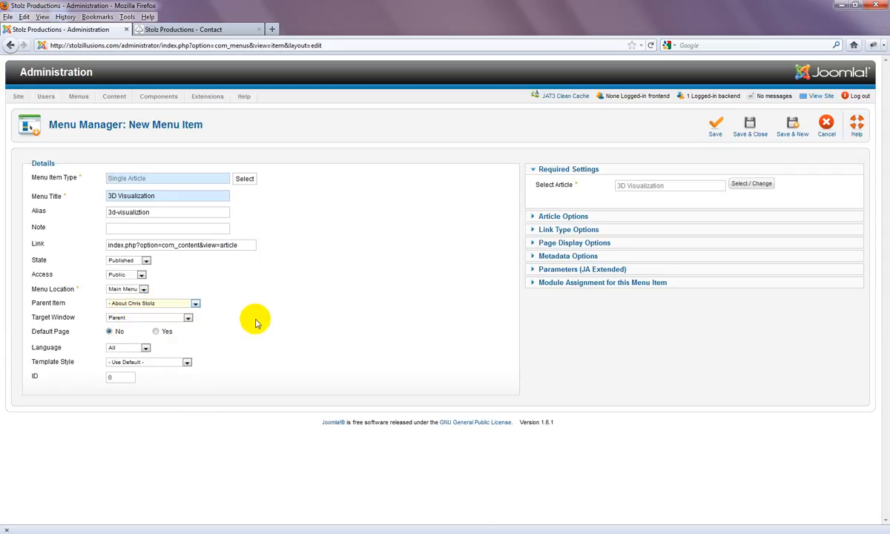
Review the Target Window choices, keep Parent, and check the live site's navigation before returning to the new menu item.
{"action": "left_click", "coordinate": [188, 318]}
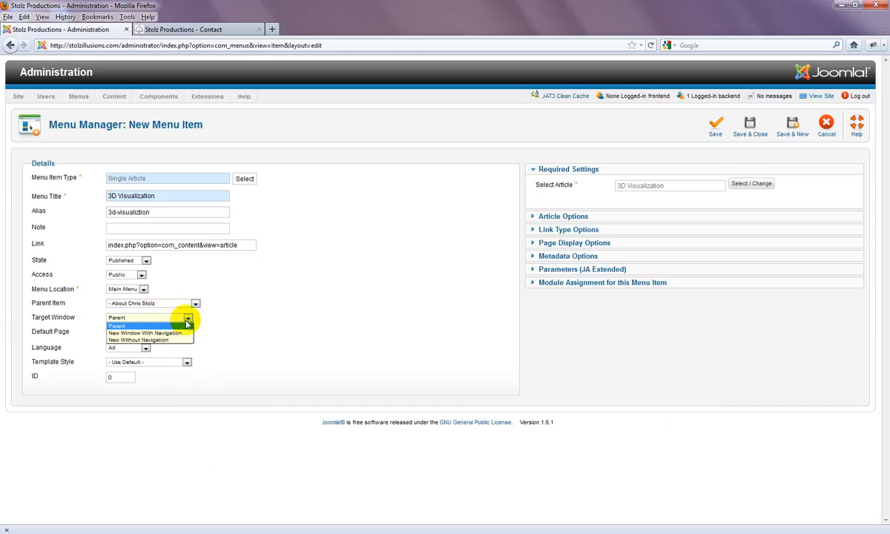
{"action": "left_click", "coordinate": [186, 321]}
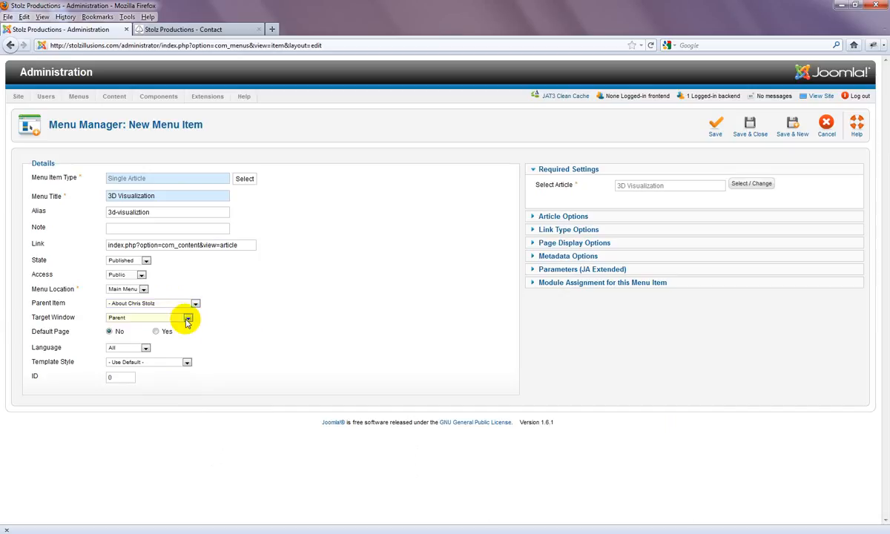
{"action": "left_click", "coordinate": [187, 319]}
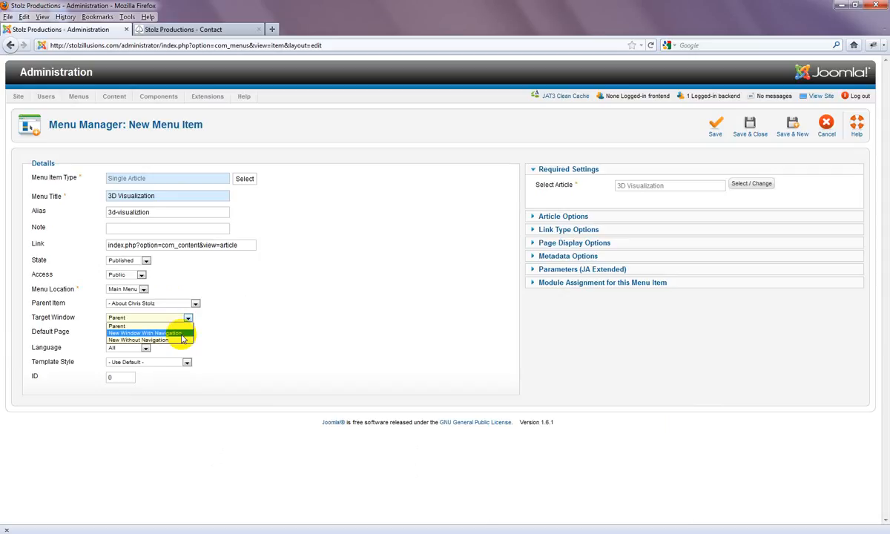
{"action": "left_click", "coordinate": [224, 28]}
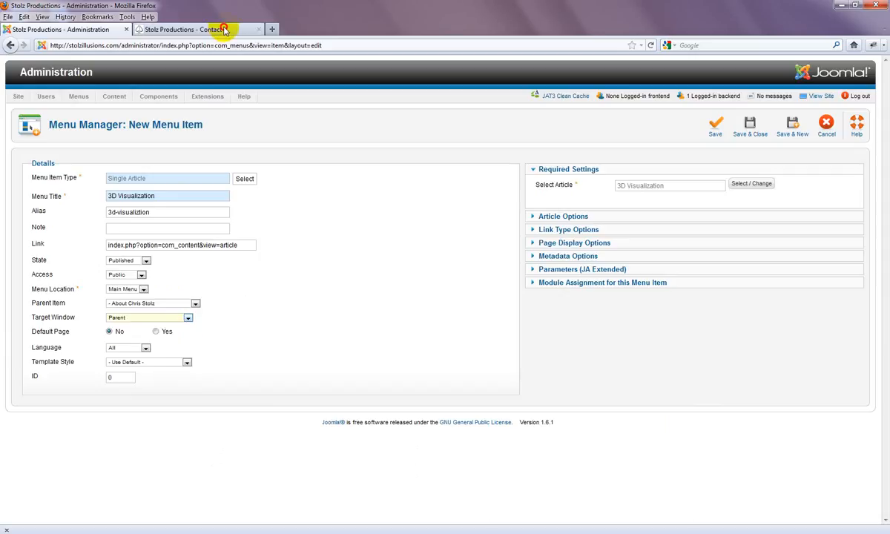
{"action": "left_click", "coordinate": [178, 30]}
{"action": "left_click", "coordinate": [114, 28]}
{"action": "left_click", "coordinate": [188, 318]}
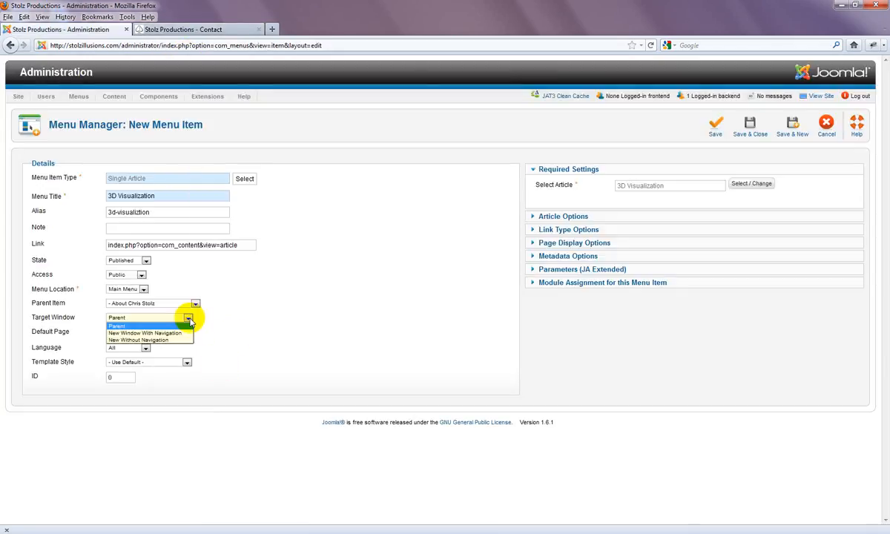
{"action": "left_click", "coordinate": [245, 335]}
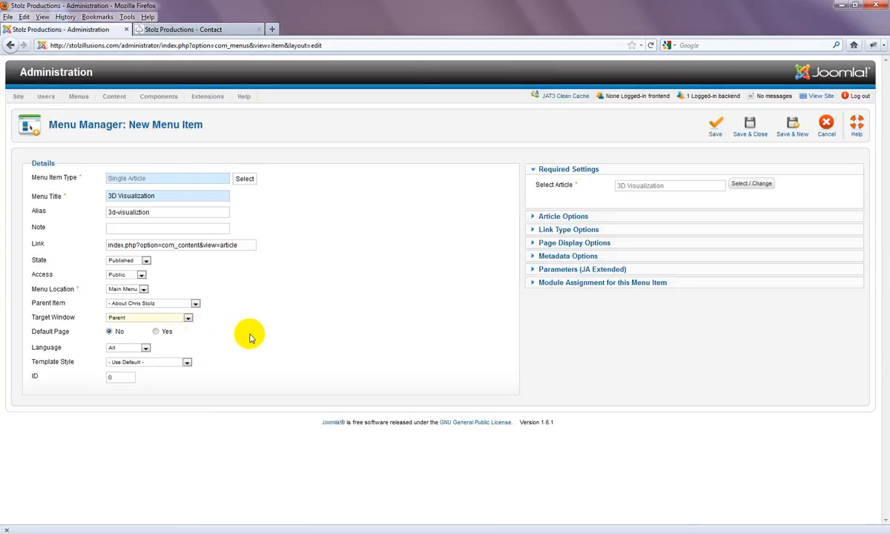
{"action": "left_click", "coordinate": [210, 30]}
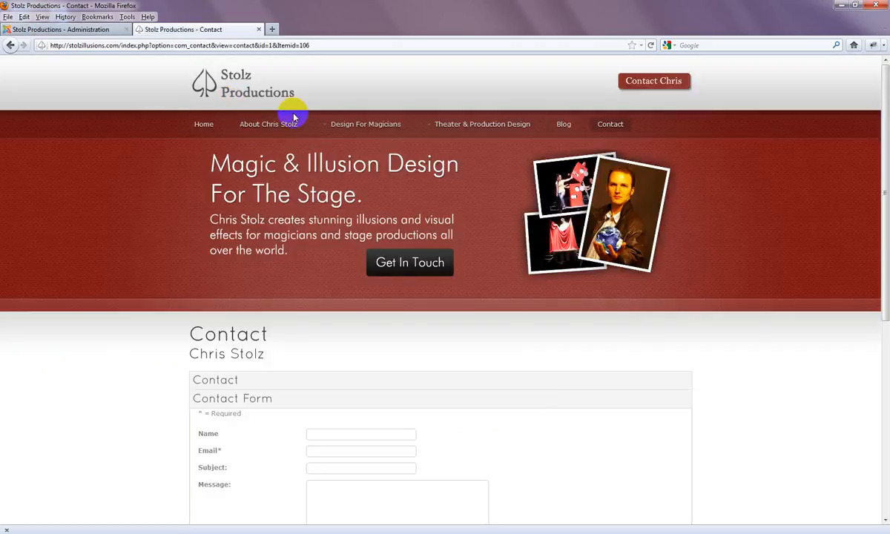
{"action": "left_click", "coordinate": [56, 29]}
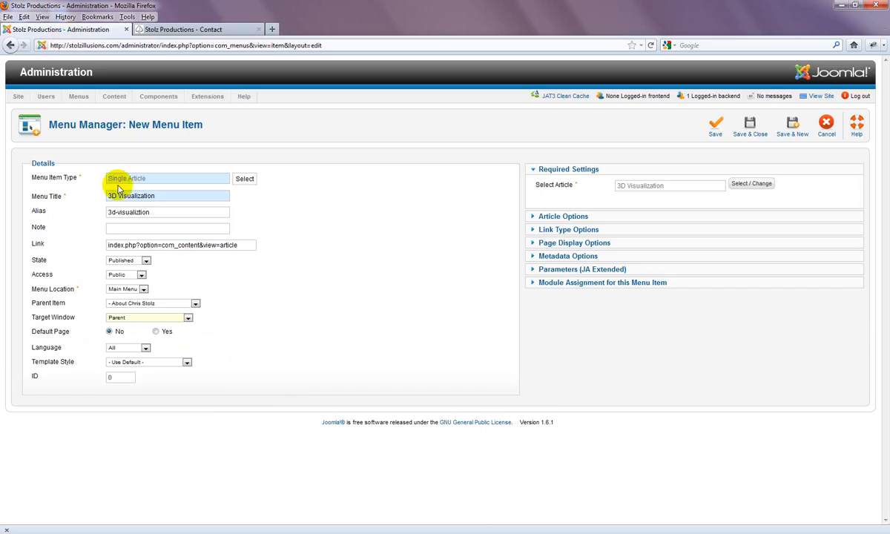
Review the Template Style choices and look through the Page Display, Metadata and JA Extended parameter options.
{"action": "left_click", "coordinate": [187, 361]}
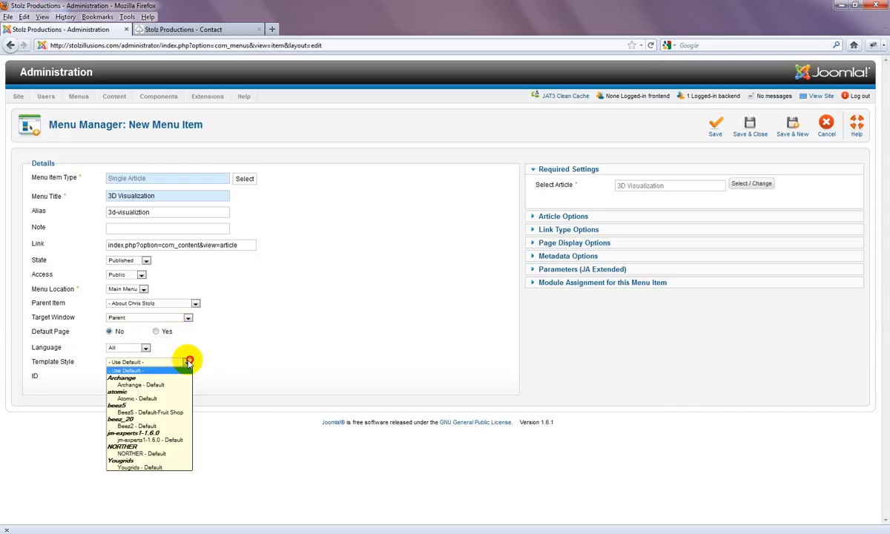
{"action": "left_click", "coordinate": [172, 362]}
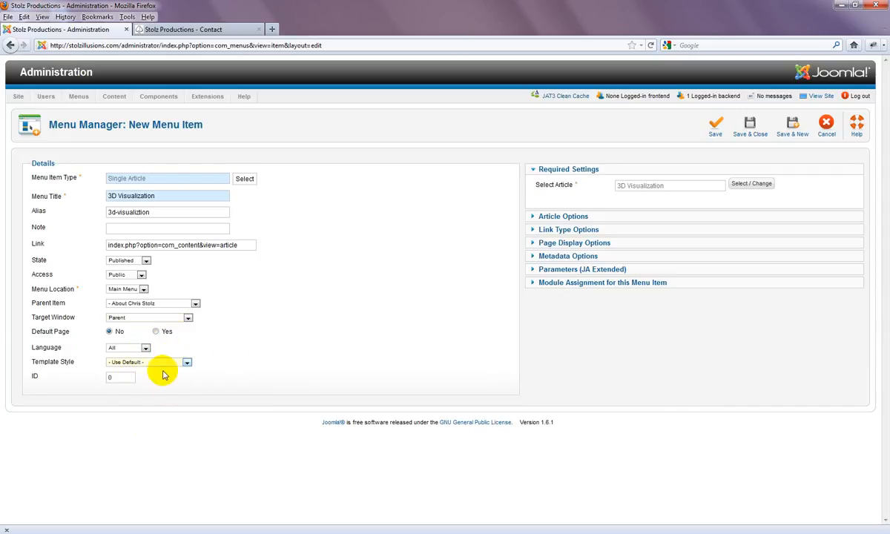
{"action": "left_click", "coordinate": [563, 244]}
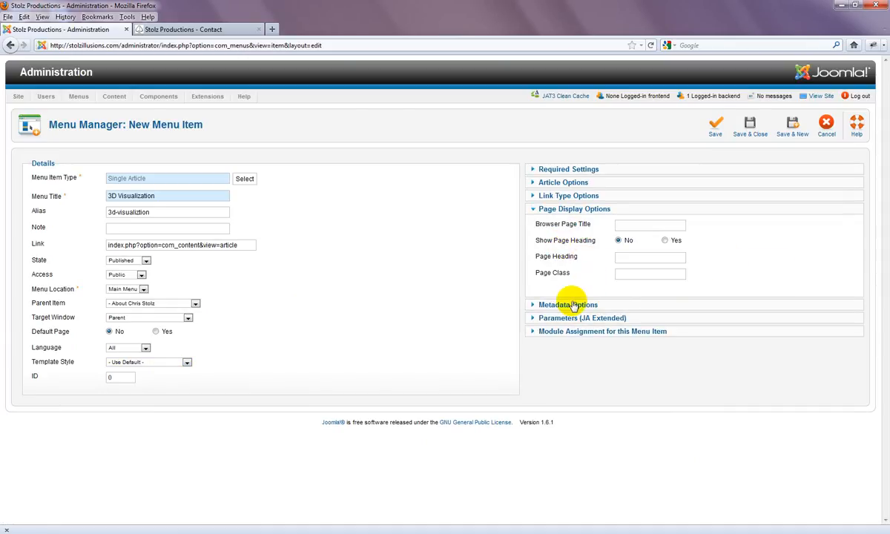
{"action": "left_click", "coordinate": [573, 305]}
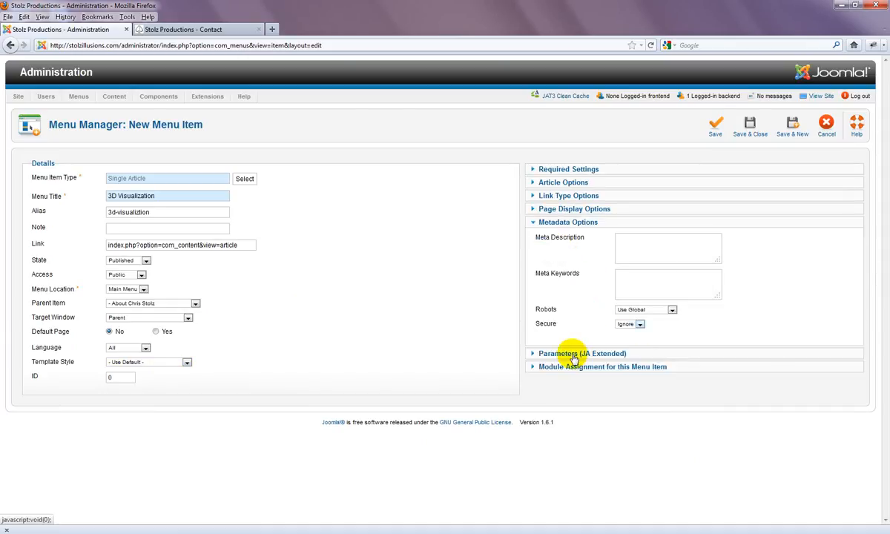
{"action": "left_click", "coordinate": [573, 356]}
{"action": "left_click", "coordinate": [562, 234]}
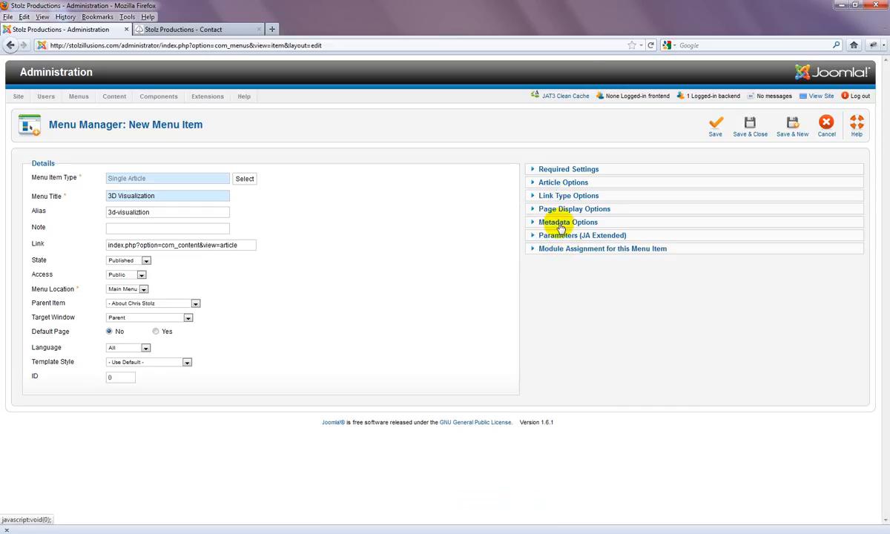
Enter the meta description "We do amazing 3d isu" and the meta keywords "3d animation, graphics, cgi".
{"action": "left_click", "coordinate": [559, 225]}
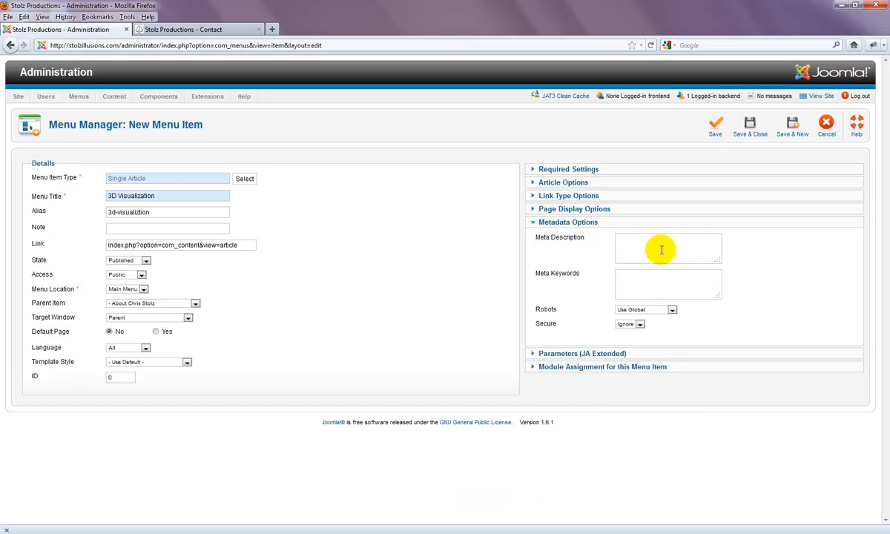
{"action": "left_click", "coordinate": [618, 237]}
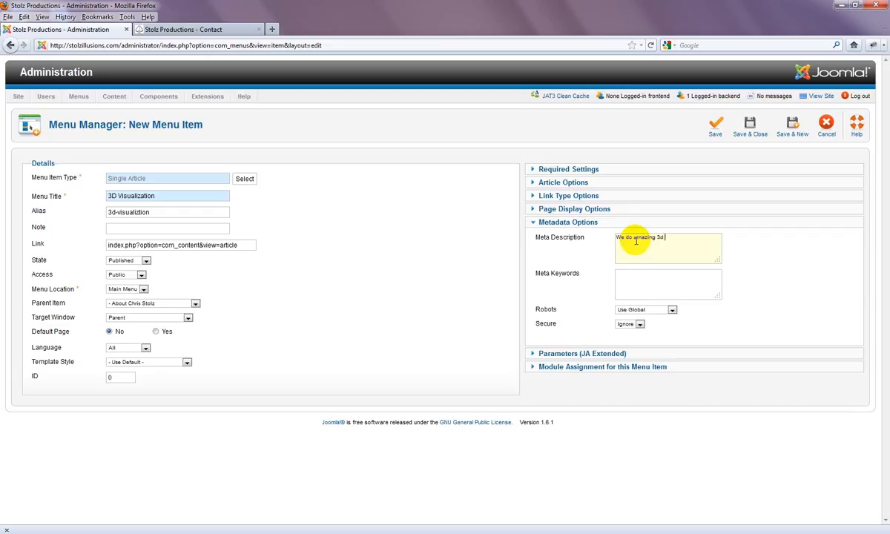
{"action": "type", "text": "isu"}
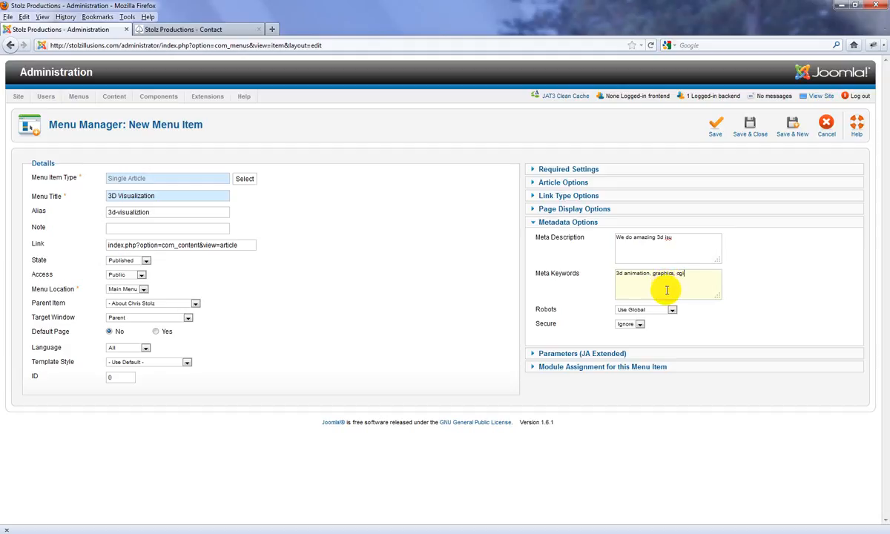
Review the Robots and Secure metadata choices, keeping Use Global and Ignore.
{"action": "left_click", "coordinate": [672, 312]}
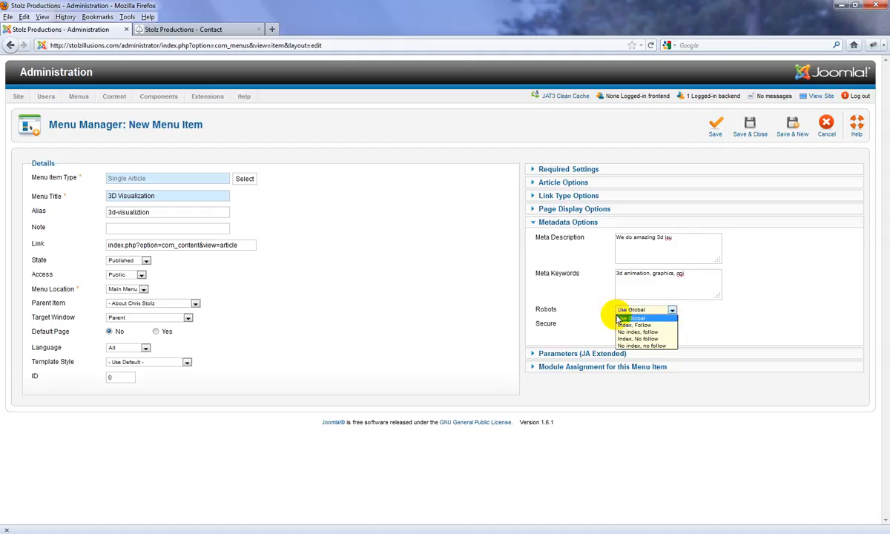
{"action": "left_click", "coordinate": [698, 325]}
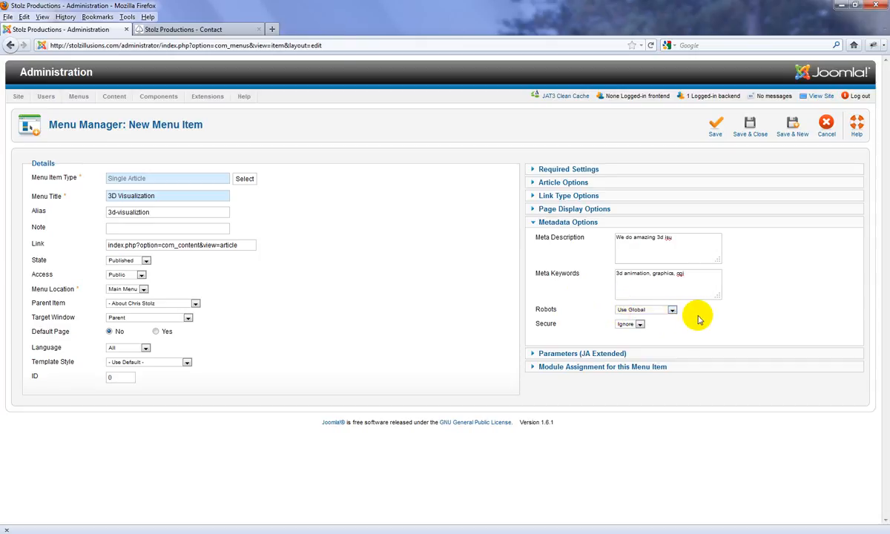
{"action": "left_click", "coordinate": [622, 324]}
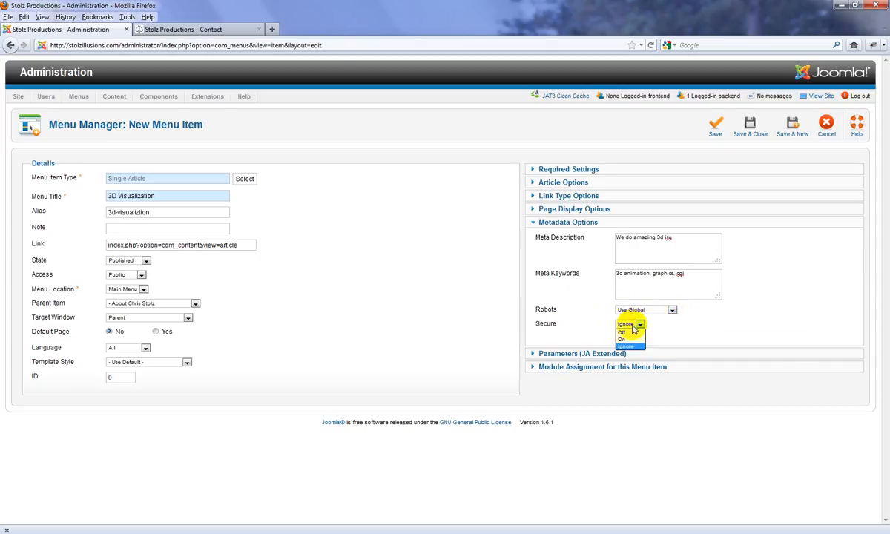
{"action": "left_click", "coordinate": [660, 327]}
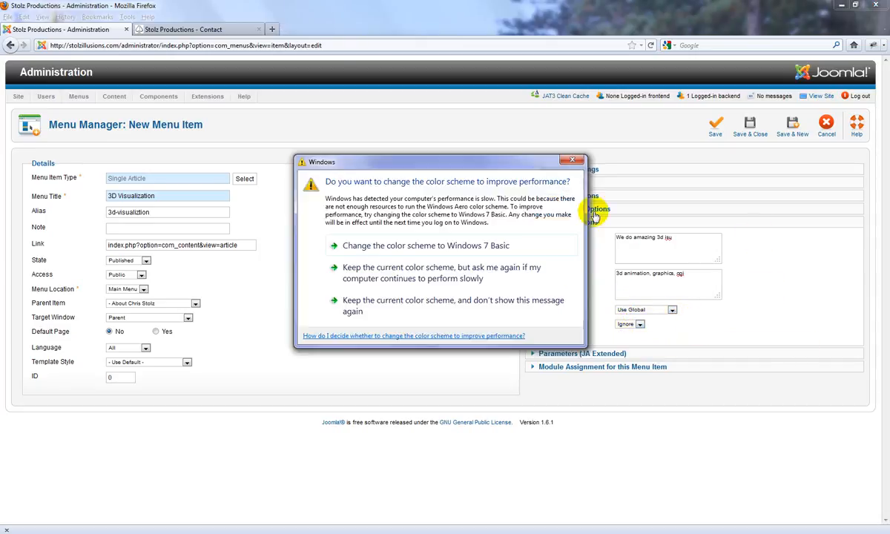
Dismiss the Windows color scheme prompt, view the live site's Design For Magicians submenu, and return to the new menu item.
{"action": "left_click", "coordinate": [572, 159]}
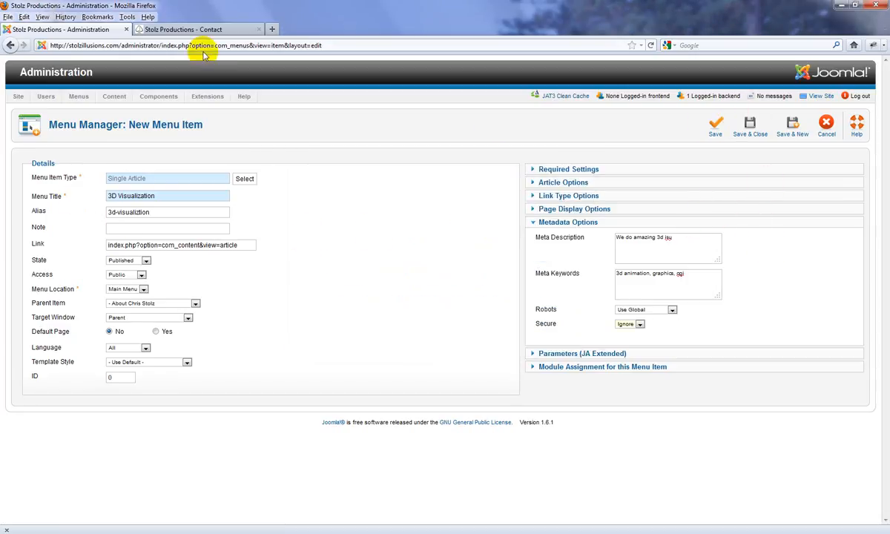
{"action": "left_click", "coordinate": [223, 30]}
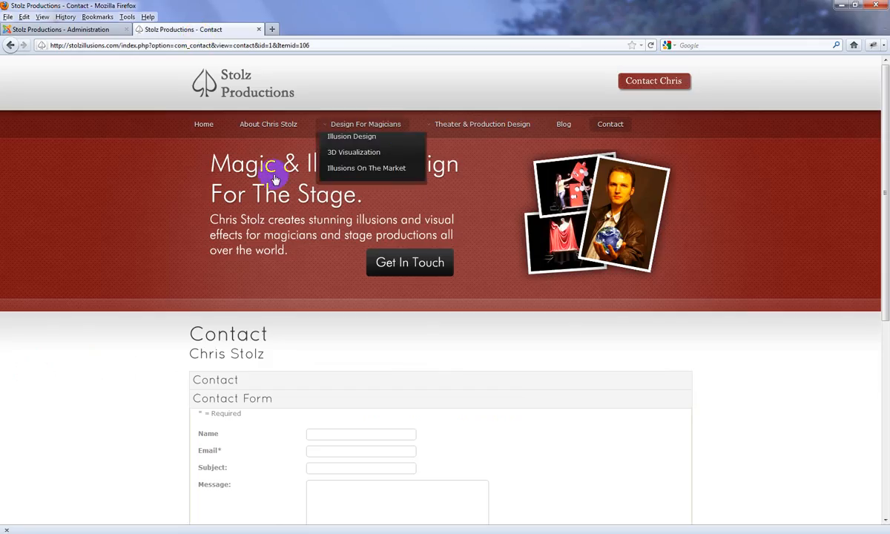
{"action": "left_click", "coordinate": [80, 29]}
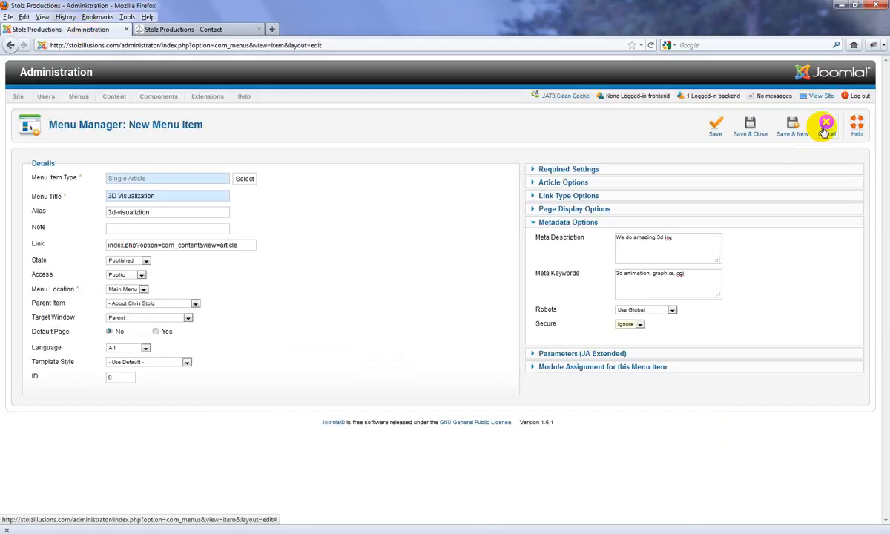